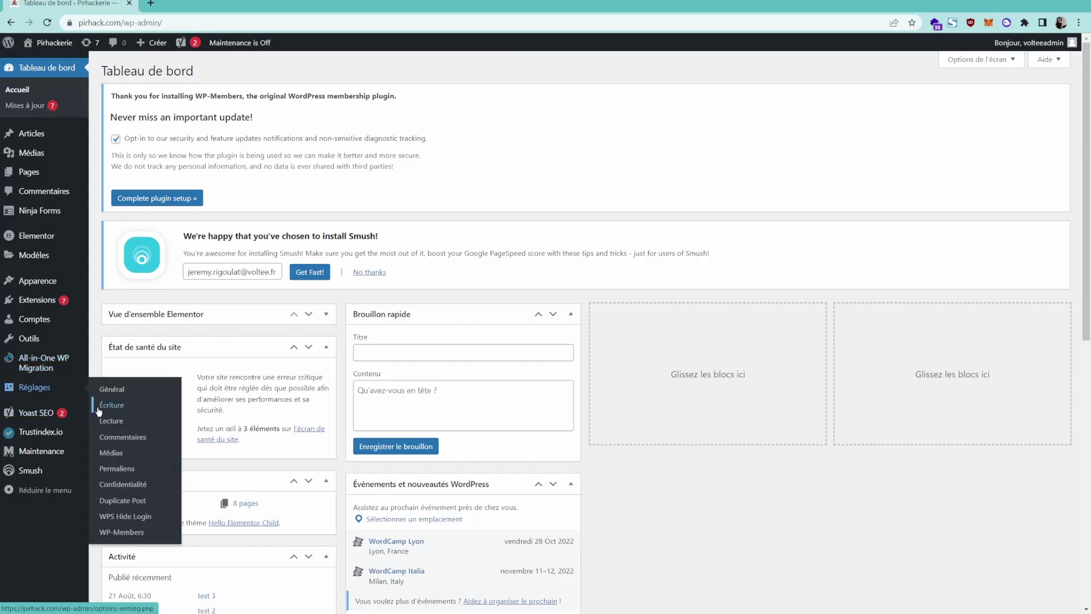
Go to the Extensions > Ajouter page for adding new plugins.
{"action": "mouse_move", "coordinate": [38, 303]}
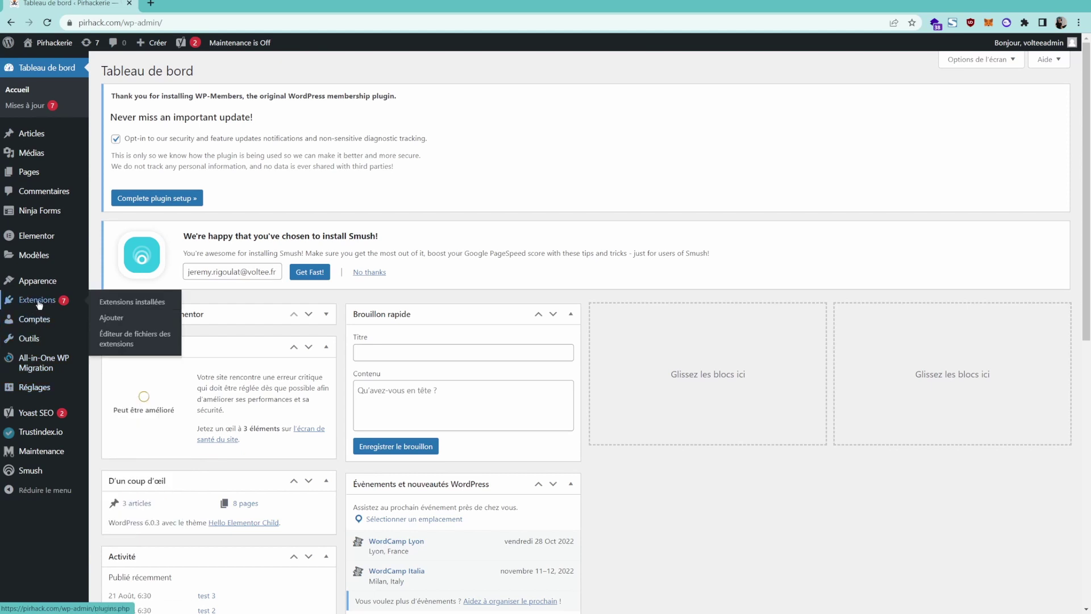
{"action": "left_click", "coordinate": [102, 324]}
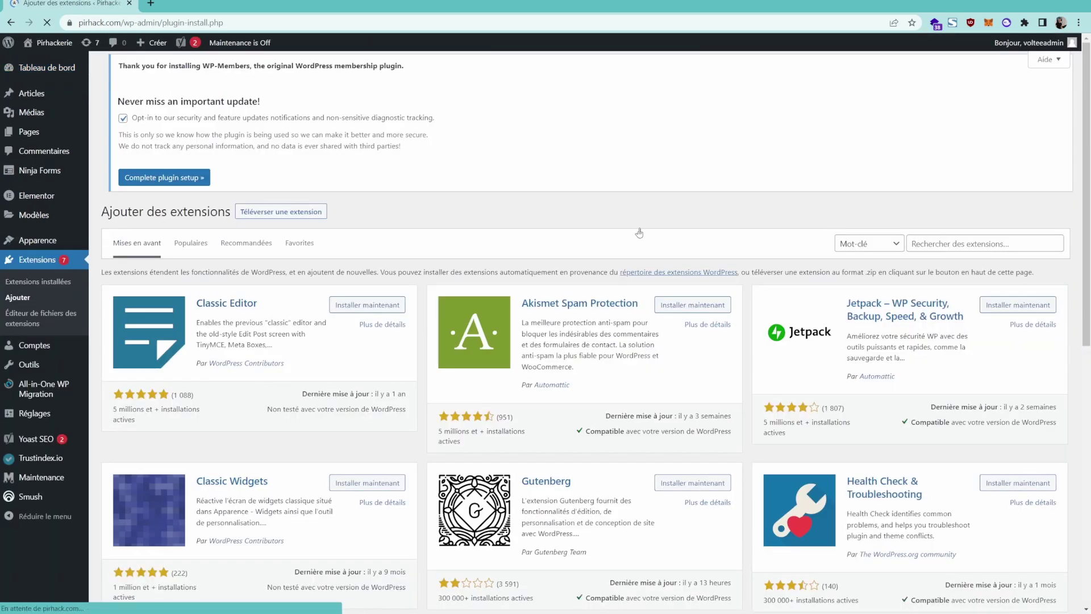
Search plugins for 'wp members' and confirm WP-Members Membership Plugin shows Actif.
{"action": "left_click", "coordinate": [948, 249]}
{"action": "type", "text": "wp "}
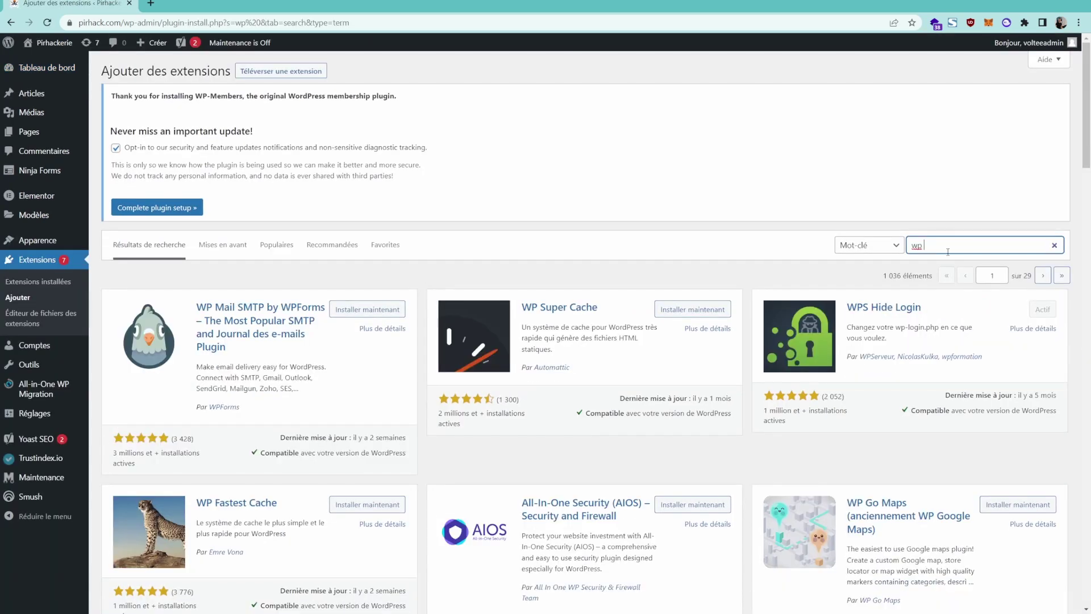
{"action": "type", "text": "members"}
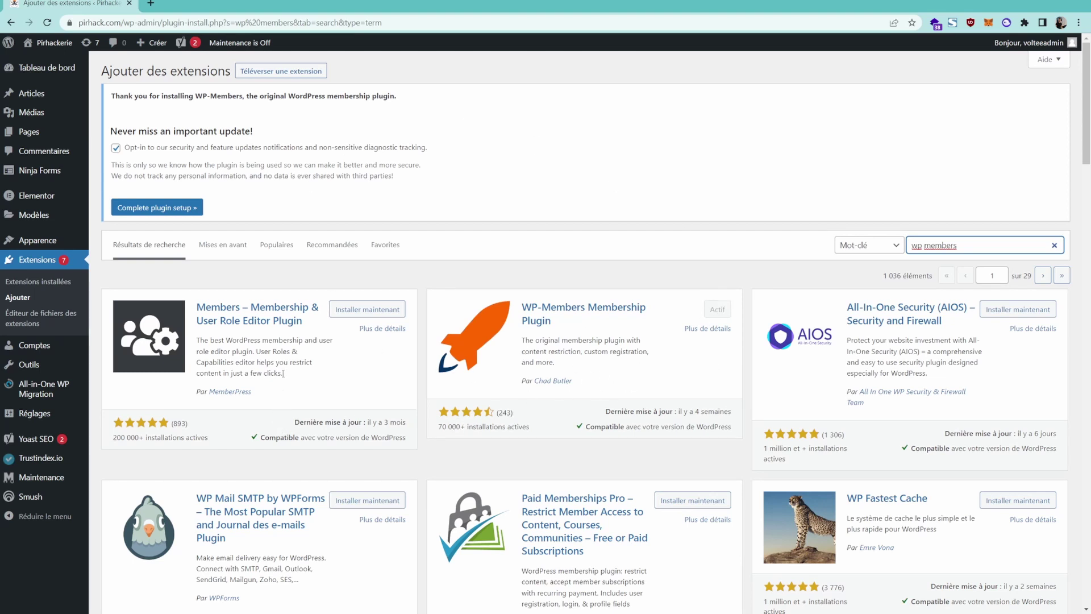
{"action": "mouse_move", "coordinate": [39, 420]}
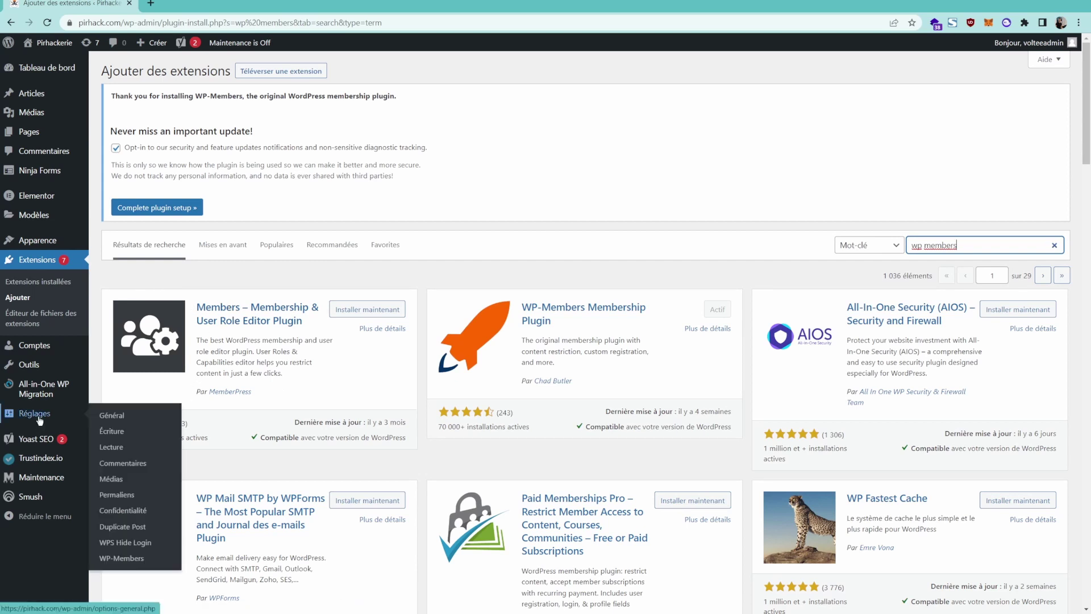
Open the WP-Members settings and review the Content Restriction options for Publications and Pages.
{"action": "left_click", "coordinate": [116, 559]}
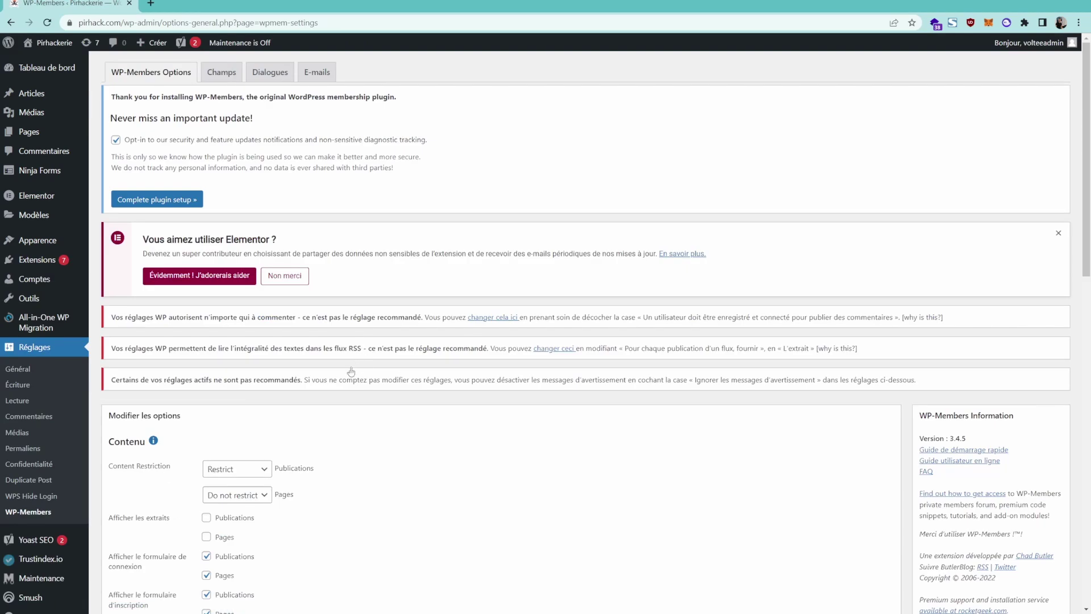
{"action": "scroll", "coordinate": [392, 327], "scroll_direction": "down", "scroll_amount": 12}
{"action": "scroll", "coordinate": [424, 309], "scroll_direction": "up", "scroll_amount": 8}
{"action": "scroll", "coordinate": [423, 309], "scroll_direction": "up", "scroll_amount": 4}
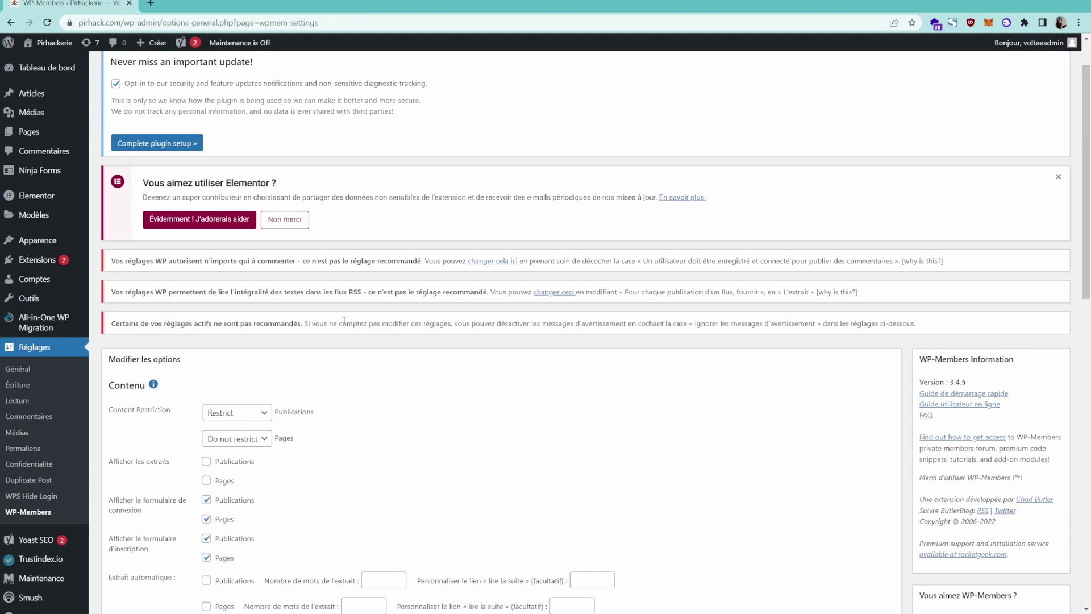
{"action": "scroll", "coordinate": [347, 307], "scroll_direction": "down", "scroll_amount": 3}
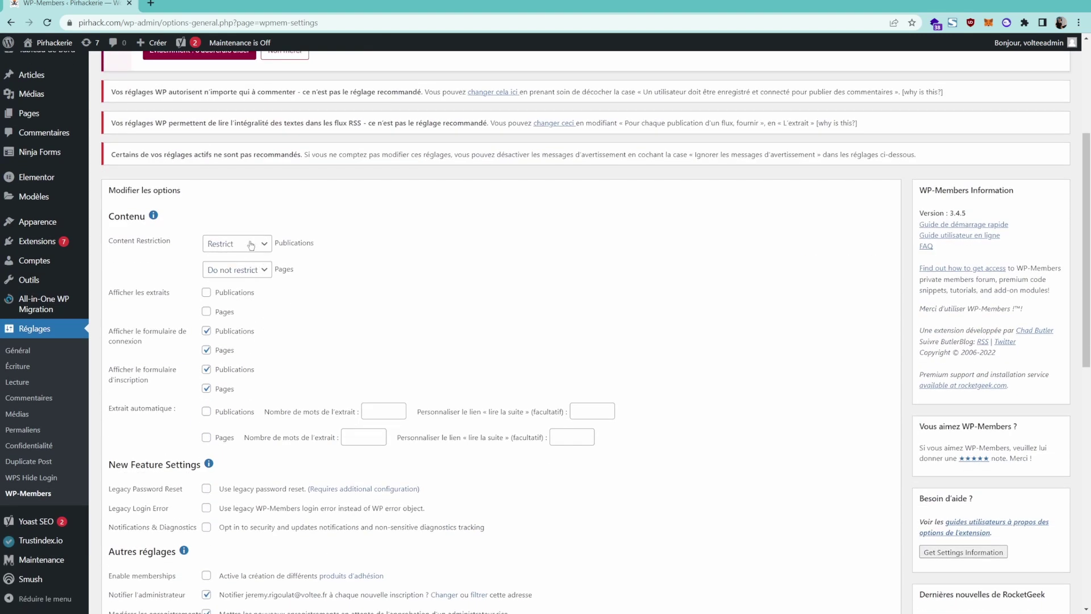
{"action": "triple_click", "coordinate": [284, 243]}
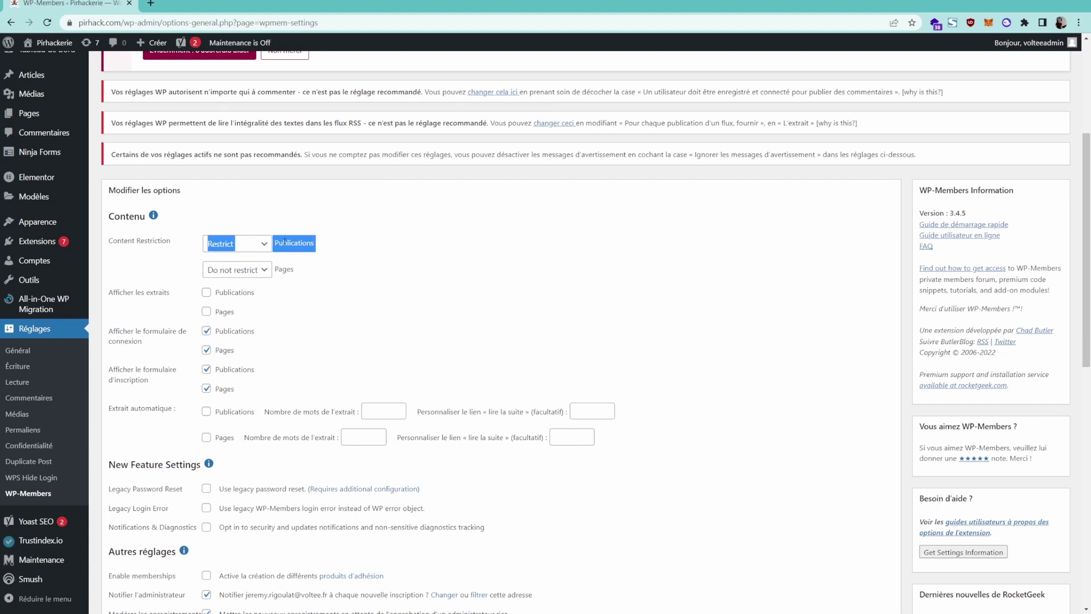
{"action": "triple_click", "coordinate": [284, 270]}
{"action": "left_click", "coordinate": [320, 281]}
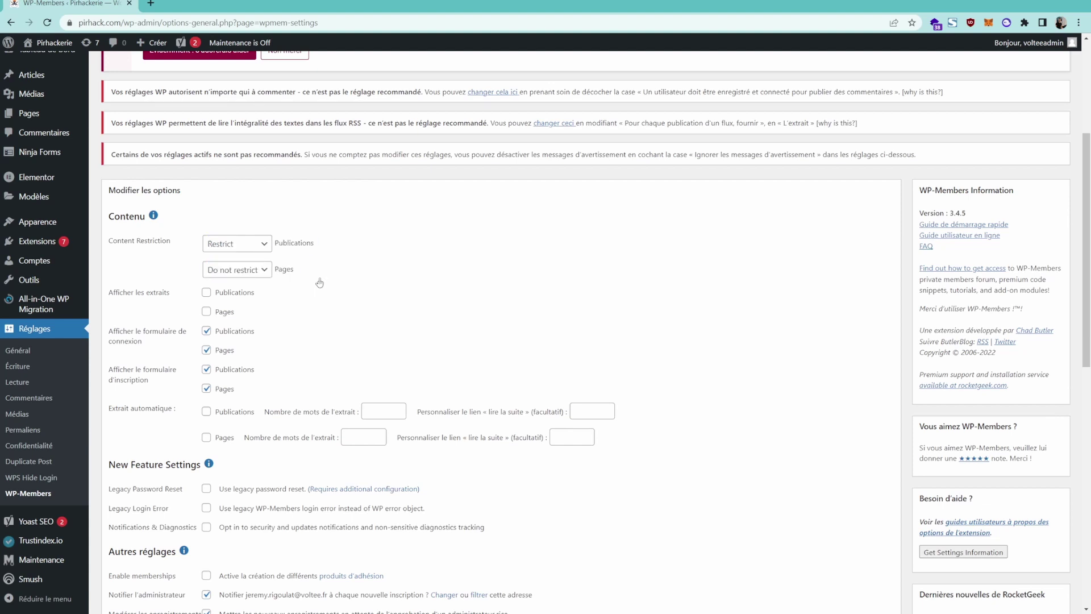
{"action": "triple_click", "coordinate": [291, 241]}
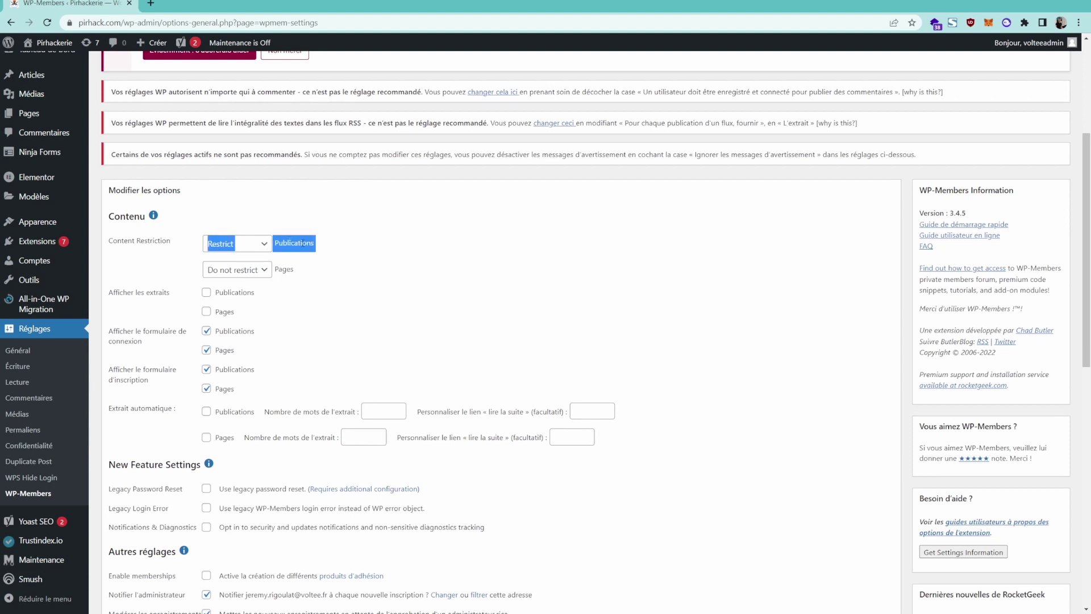
{"action": "left_click", "coordinate": [302, 244]}
Set Publications to Do not restrict and Pages to Restrict.
{"action": "left_click", "coordinate": [268, 244]}
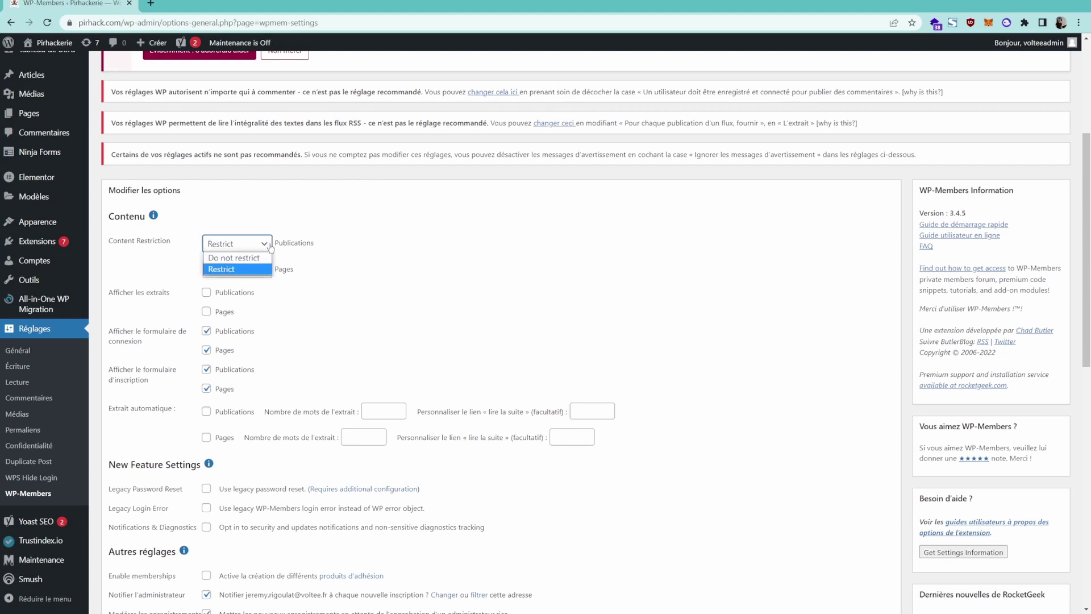
{"action": "left_click", "coordinate": [254, 258]}
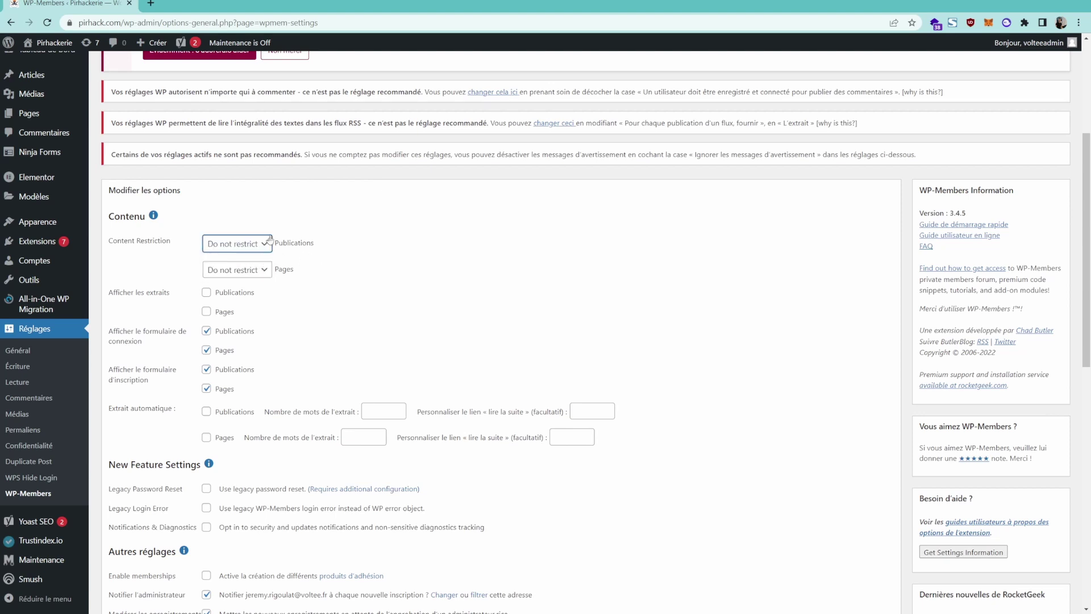
{"action": "left_click", "coordinate": [241, 269]}
{"action": "left_click", "coordinate": [245, 296]}
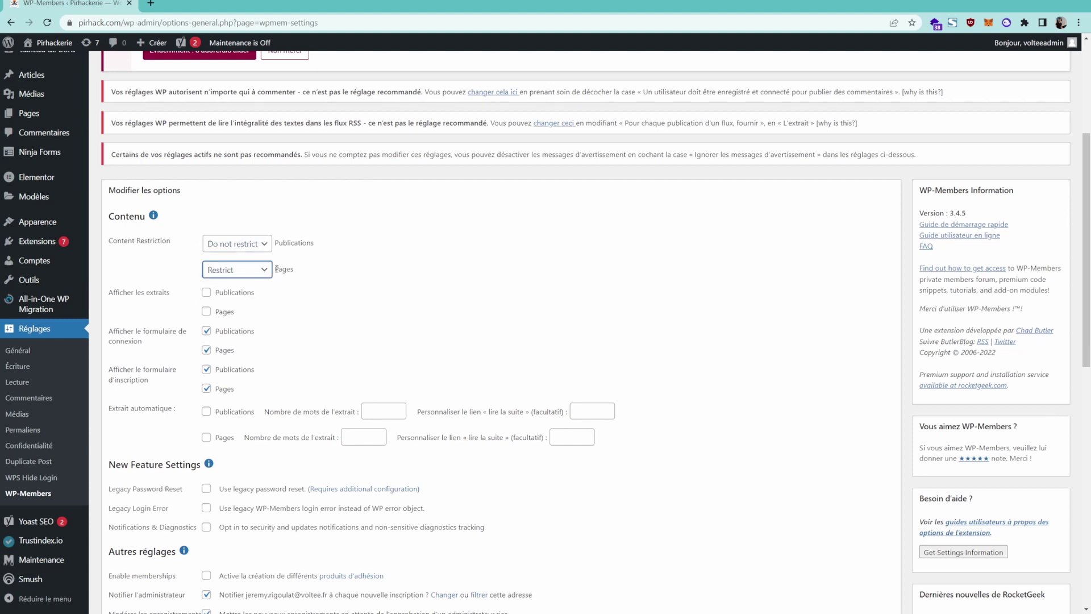
{"action": "double_click", "coordinate": [276, 269]}
{"action": "left_click", "coordinate": [309, 289]}
{"action": "scroll", "coordinate": [309, 288], "scroll_direction": "down", "scroll_amount": 1}
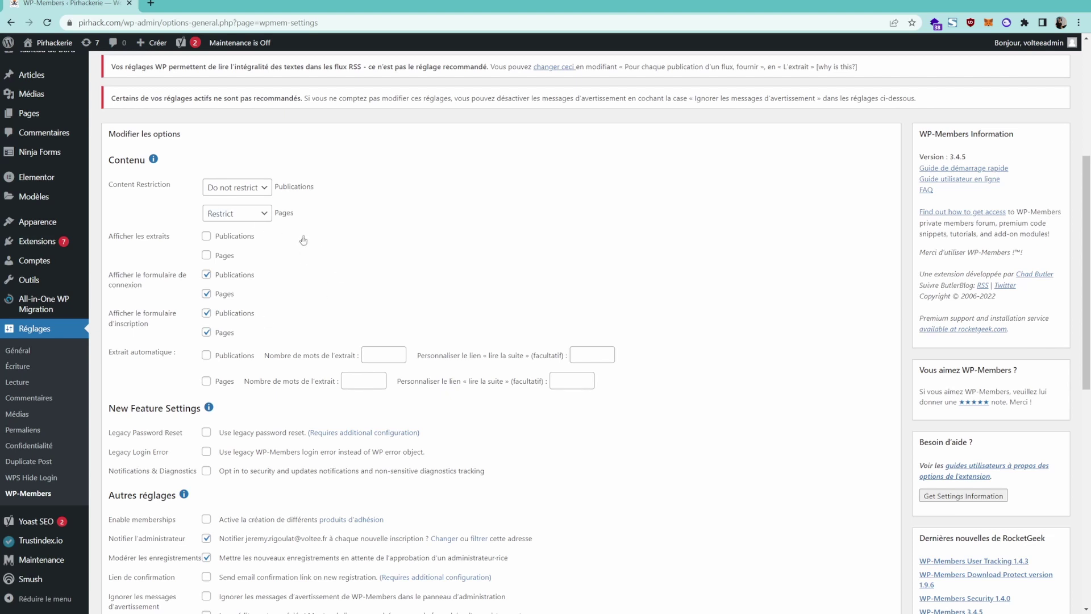
{"action": "left_click_drag", "start_coordinate": [151, 334], "coordinate": [112, 317]}
{"action": "left_click", "coordinate": [409, 317]}
{"action": "scroll", "coordinate": [369, 315], "scroll_direction": "down", "scroll_amount": 1}
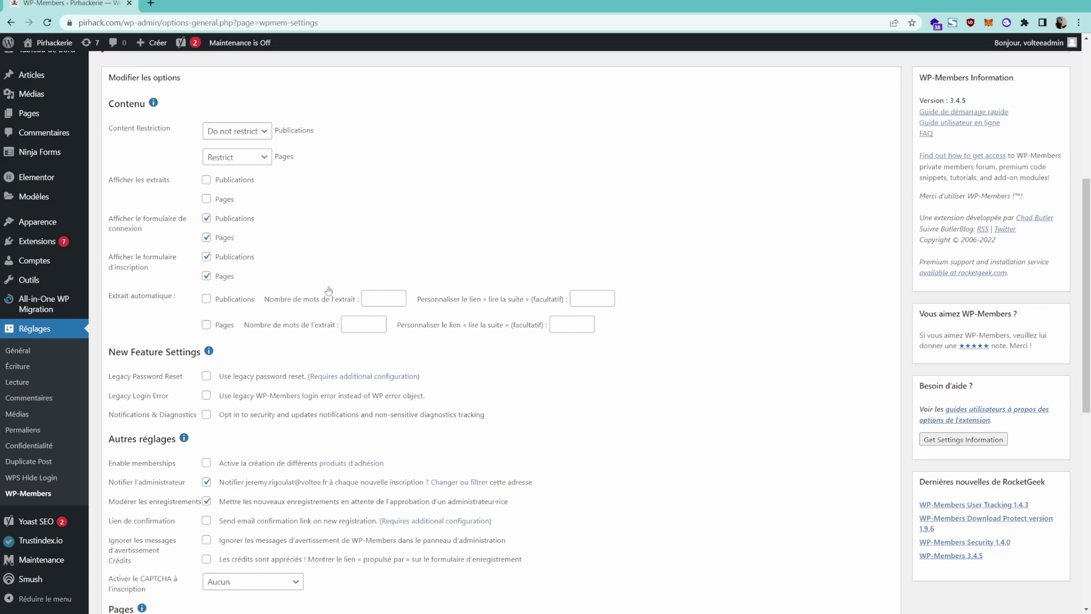
{"action": "scroll", "coordinate": [351, 292], "scroll_direction": "down", "scroll_amount": 1}
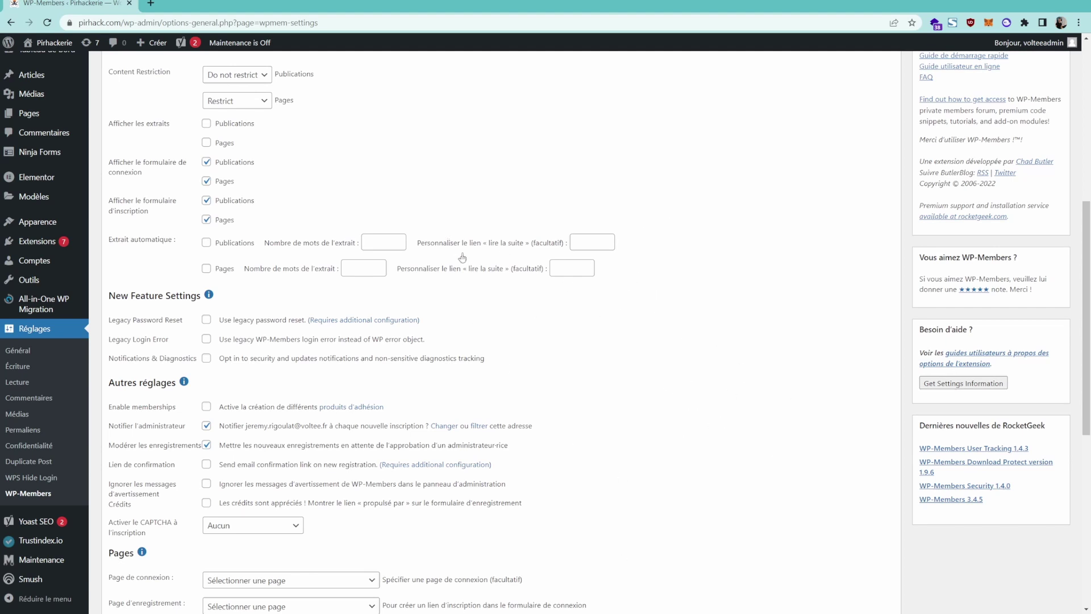
{"action": "scroll", "coordinate": [696, 364], "scroll_direction": "down", "scroll_amount": 1}
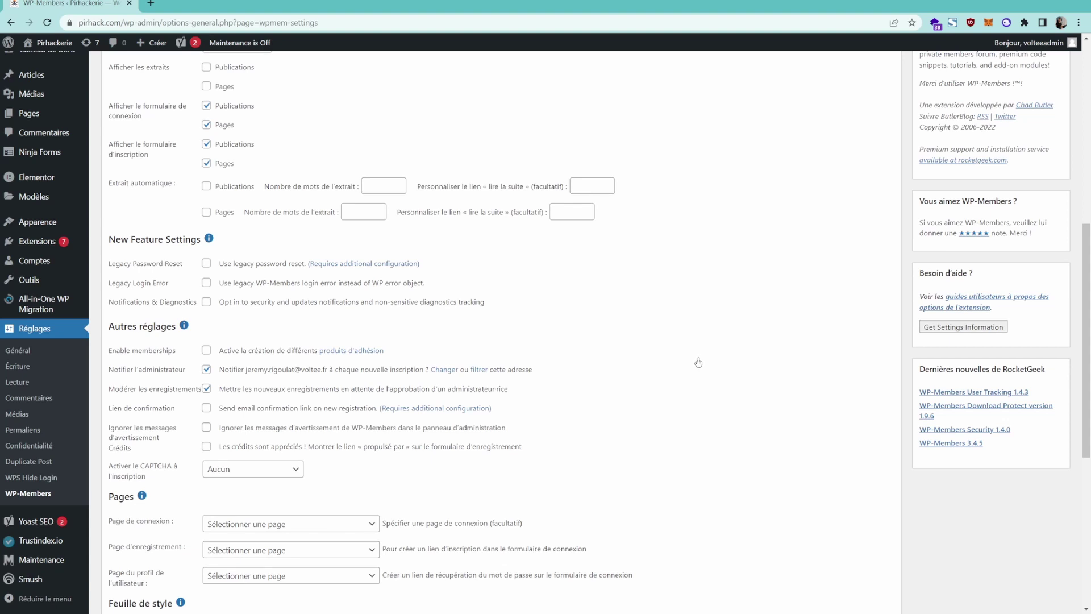
{"action": "scroll", "coordinate": [698, 364], "scroll_direction": "down", "scroll_amount": 1}
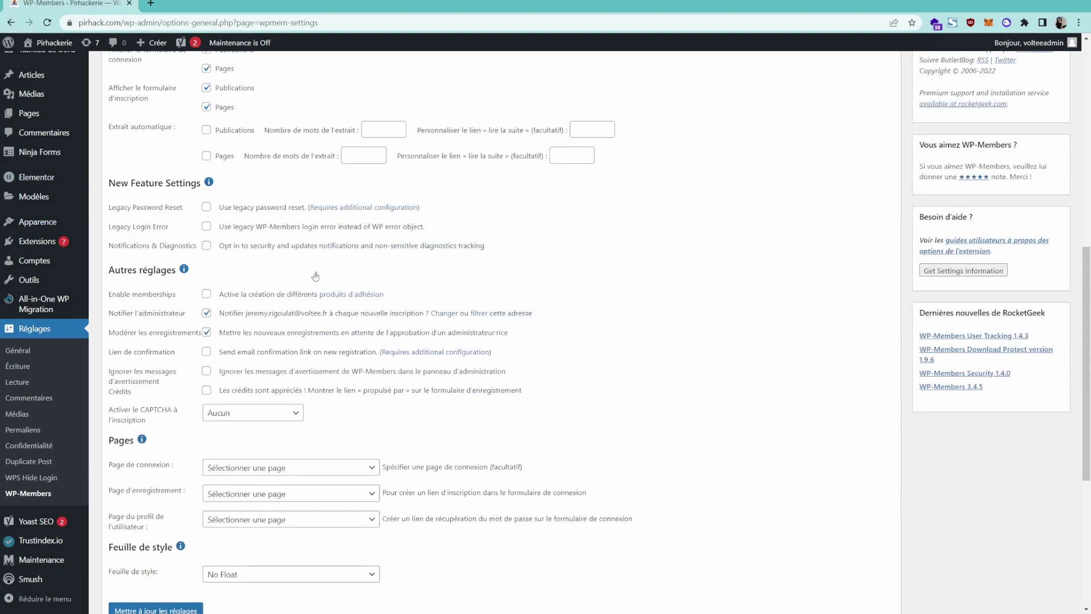
{"action": "scroll", "coordinate": [545, 276], "scroll_direction": "down", "scroll_amount": 2}
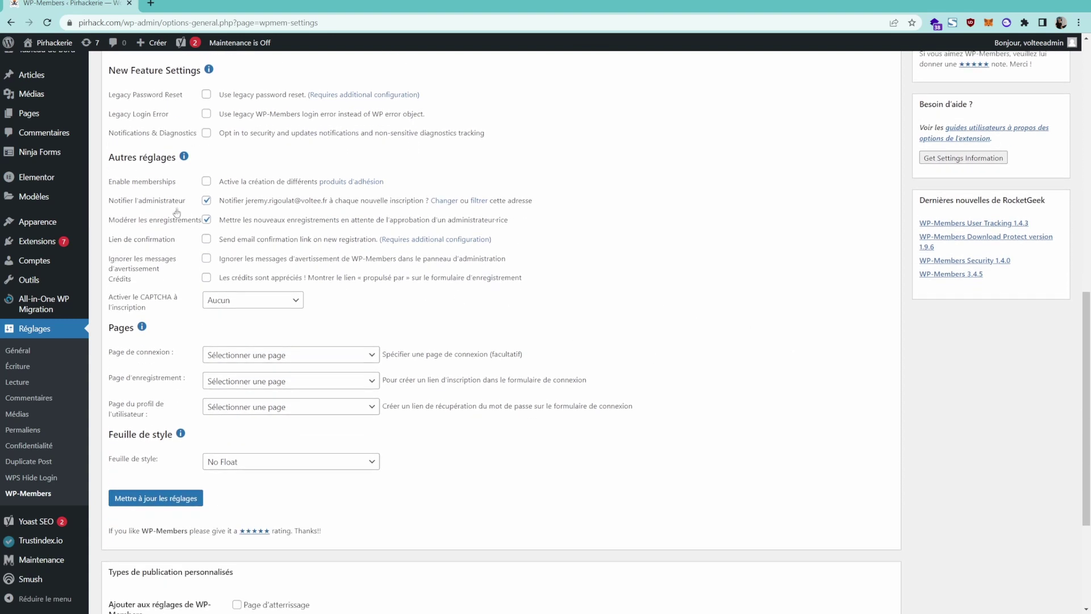
{"action": "left_click_drag", "start_coordinate": [136, 202], "coordinate": [423, 198]}
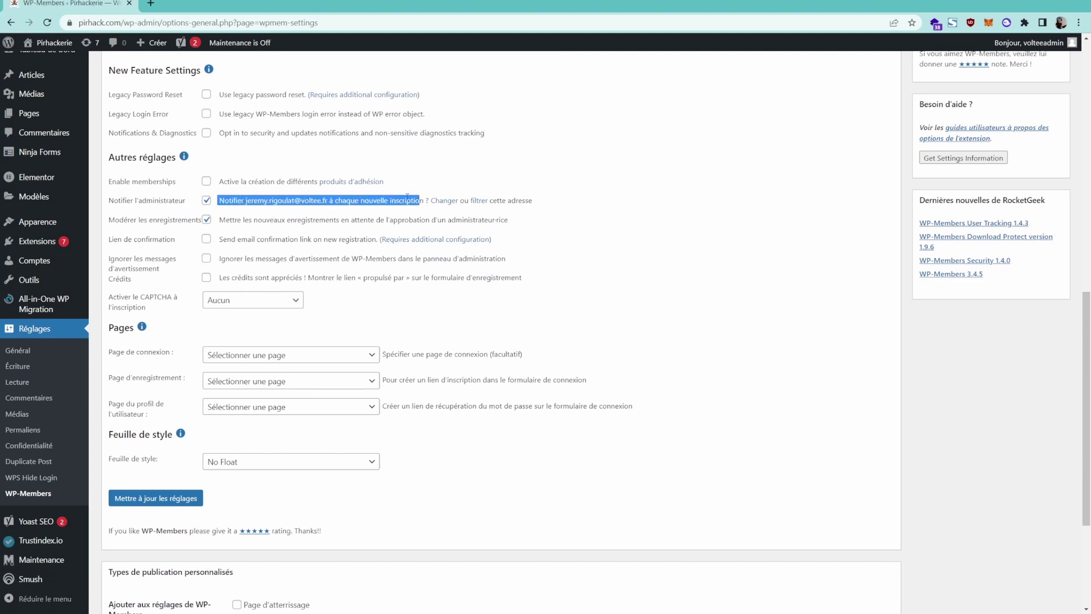
{"action": "left_click", "coordinate": [405, 197]}
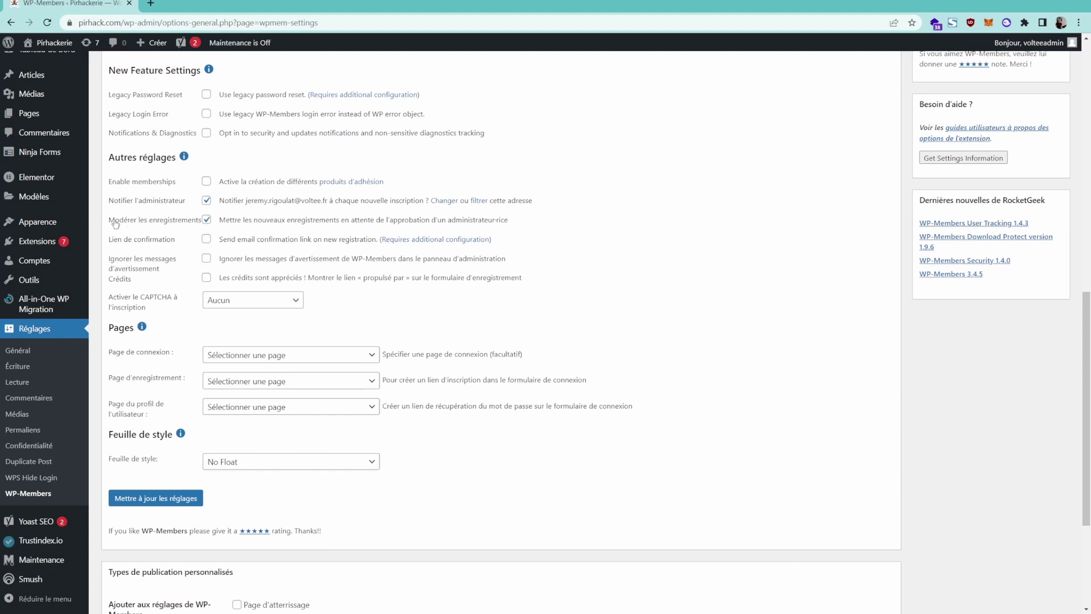
{"action": "left_click_drag", "start_coordinate": [108, 223], "coordinate": [317, 220]}
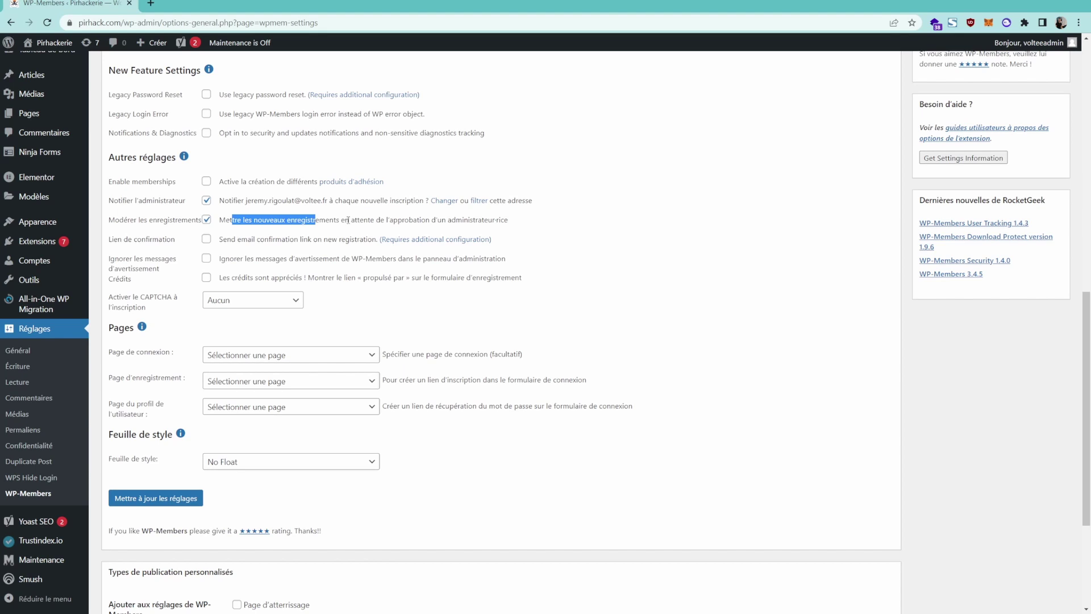
{"action": "left_click", "coordinate": [362, 220]}
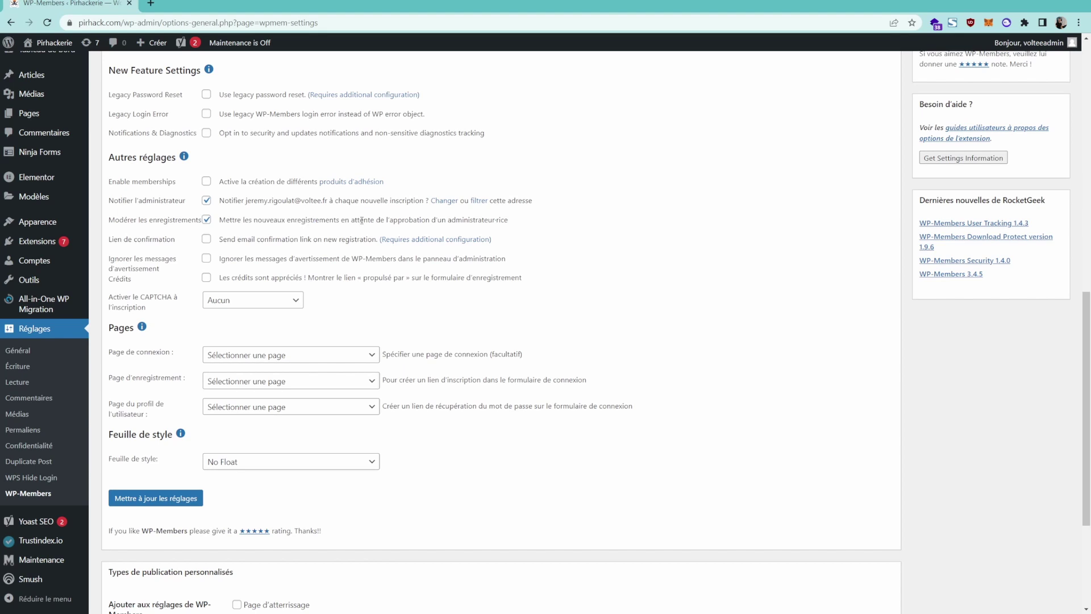
{"action": "left_click_drag", "start_coordinate": [216, 202], "coordinate": [305, 211]}
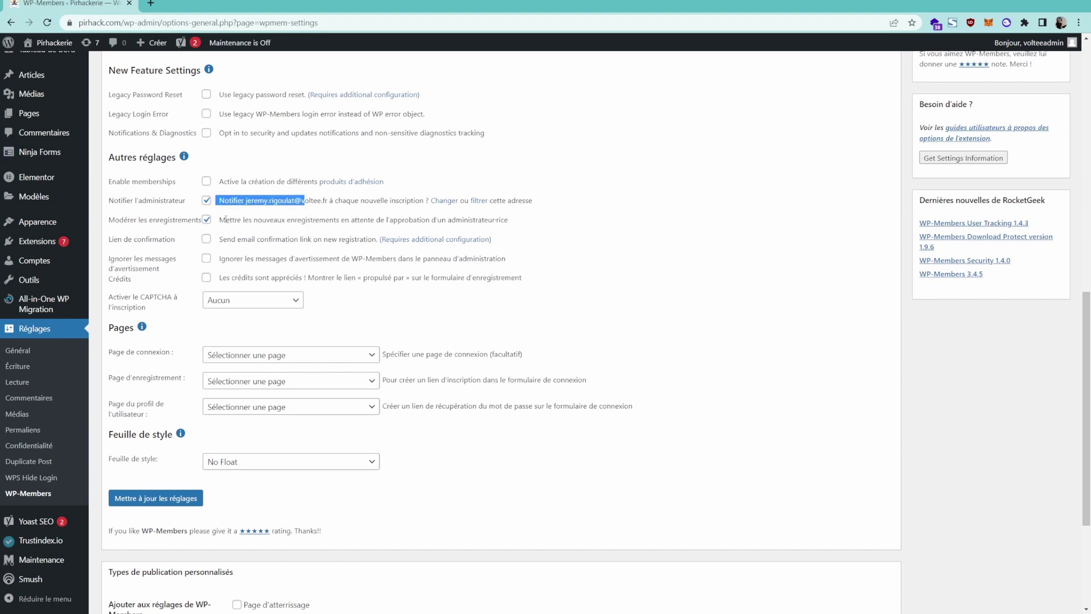
{"action": "left_click_drag", "start_coordinate": [217, 220], "coordinate": [399, 222]}
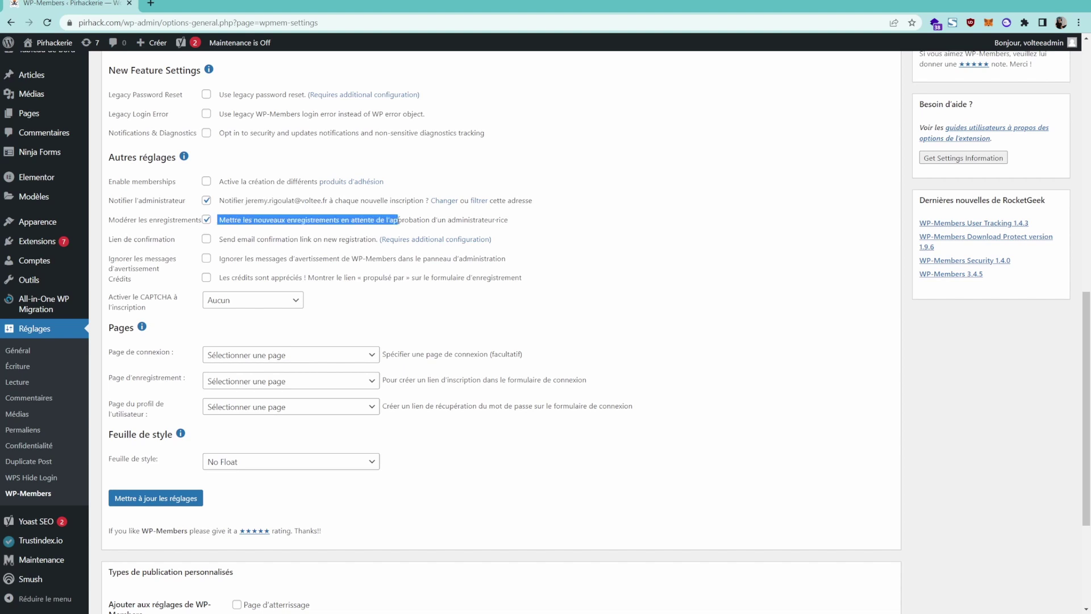
{"action": "left_click", "coordinate": [380, 221]}
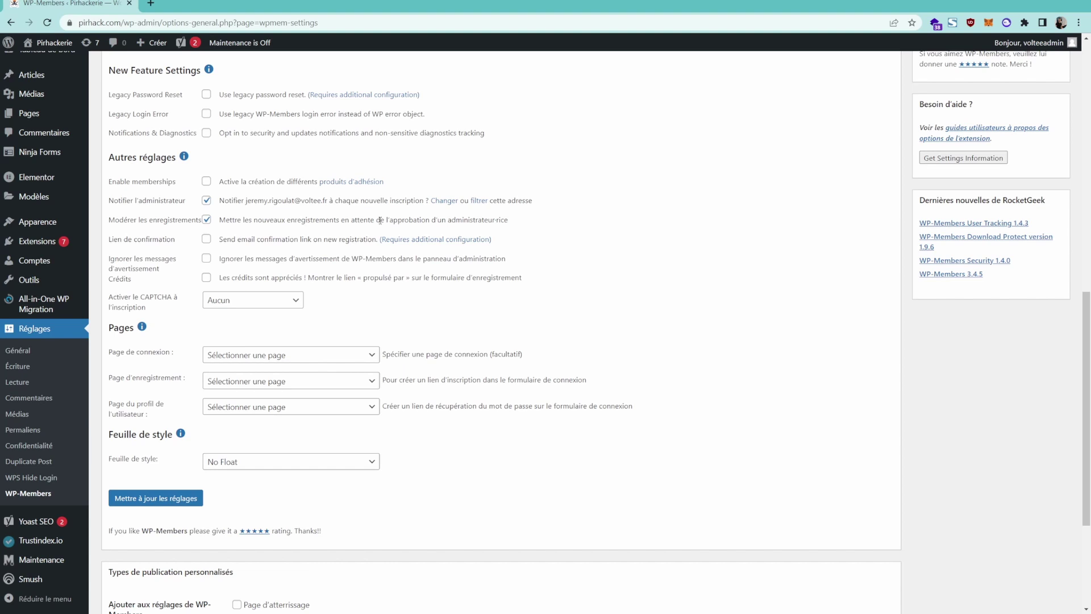
{"action": "scroll", "coordinate": [379, 219], "scroll_direction": "down", "scroll_amount": 1}
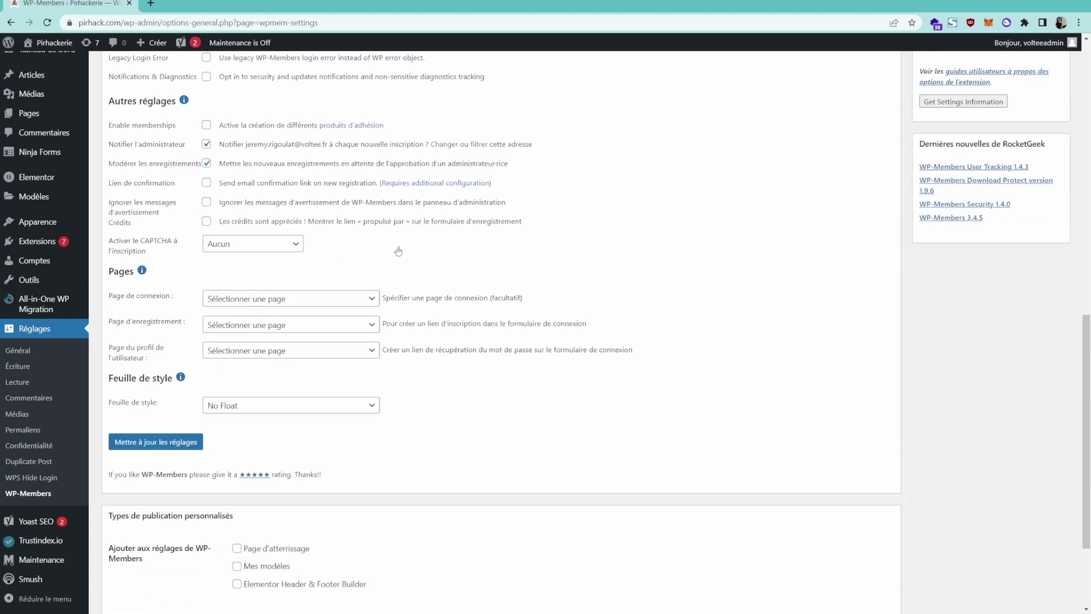
{"action": "left_click", "coordinate": [291, 245]}
{"action": "left_click", "coordinate": [290, 245]}
{"action": "scroll", "coordinate": [501, 262], "scroll_direction": "down", "scroll_amount": 1}
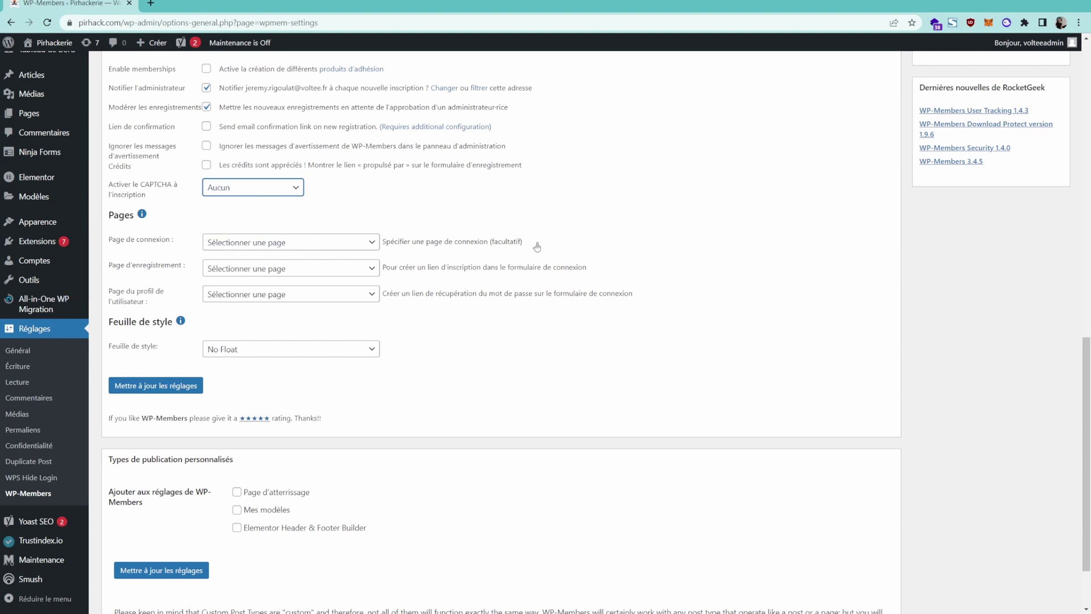
{"action": "scroll", "coordinate": [537, 246], "scroll_direction": "up", "scroll_amount": 3}
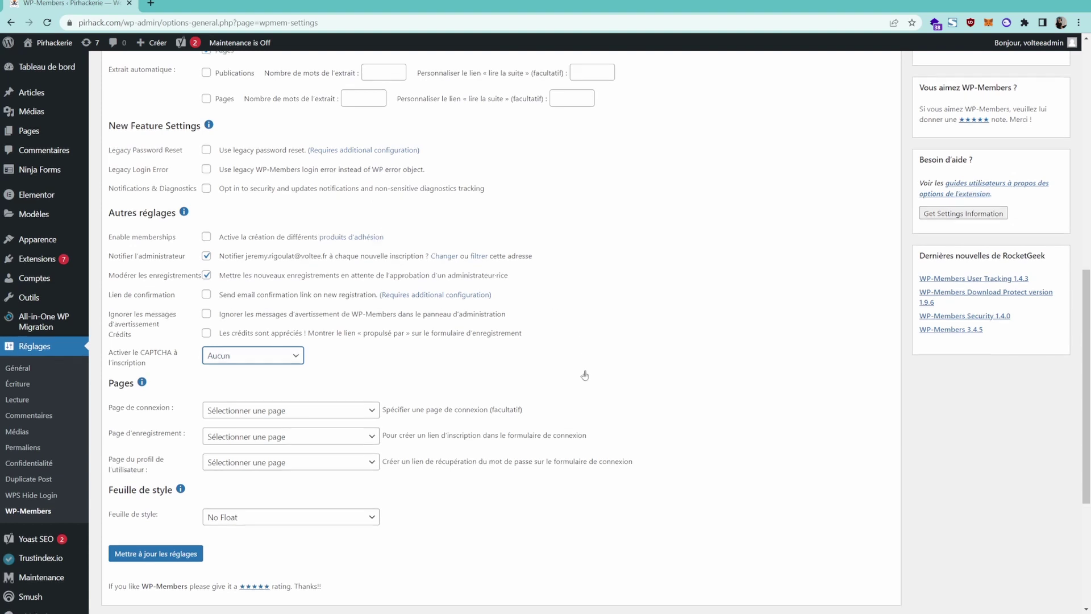
{"action": "scroll", "coordinate": [588, 379], "scroll_direction": "down", "scroll_amount": 1}
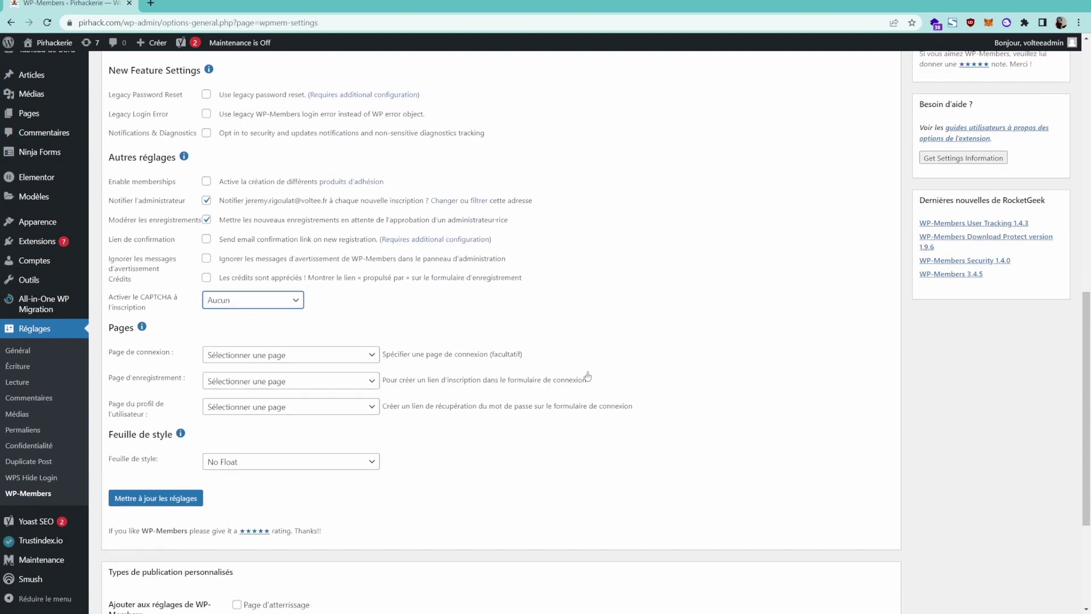
{"action": "scroll", "coordinate": [588, 376], "scroll_direction": "down", "scroll_amount": 1}
{"action": "scroll", "coordinate": [401, 432], "scroll_direction": "down", "scroll_amount": 2}
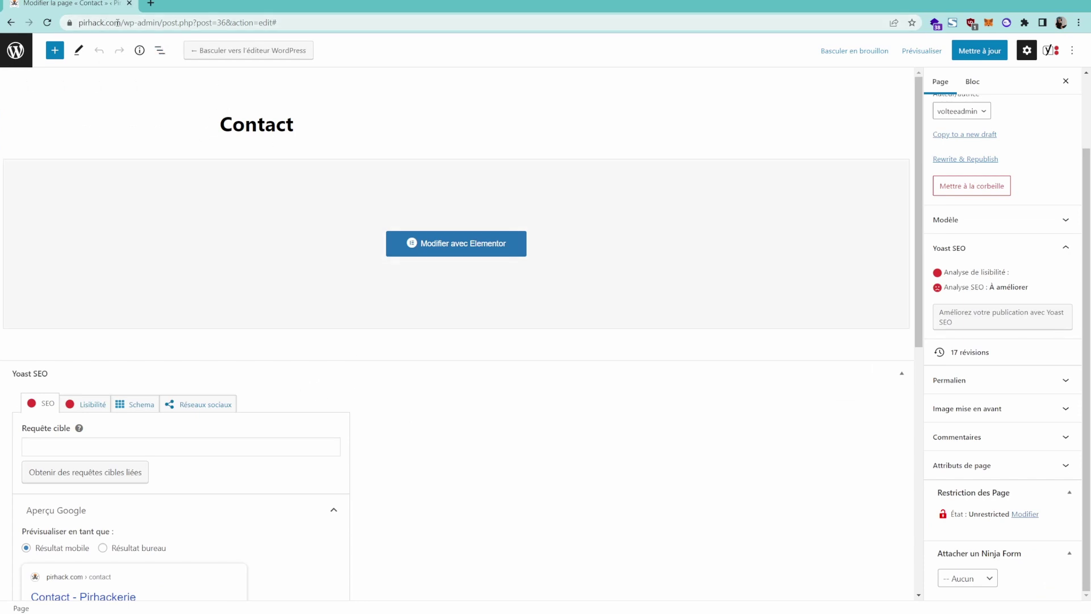
Load the site's /contact/ page in a new tab, then return to the Contact page editor.
{"action": "left_click_drag", "start_coordinate": [80, 22], "coordinate": [159, 22]}
{"action": "key", "text": "ctrl+c"}
{"action": "key", "text": "ctrl+t"}
{"action": "key", "text": "ctrl+v"}
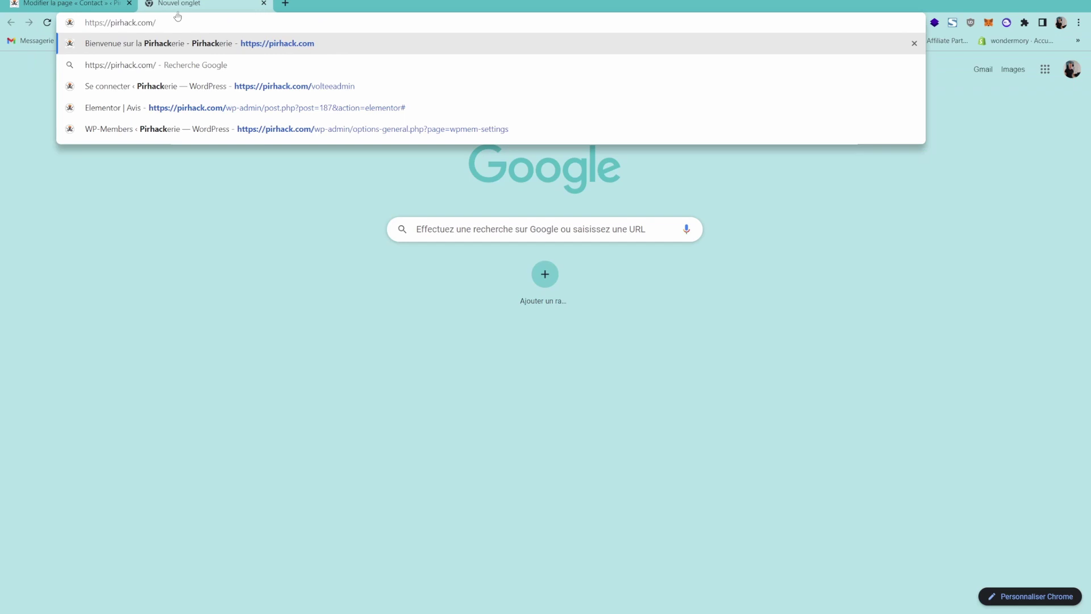
{"action": "key", "text": "Return"}
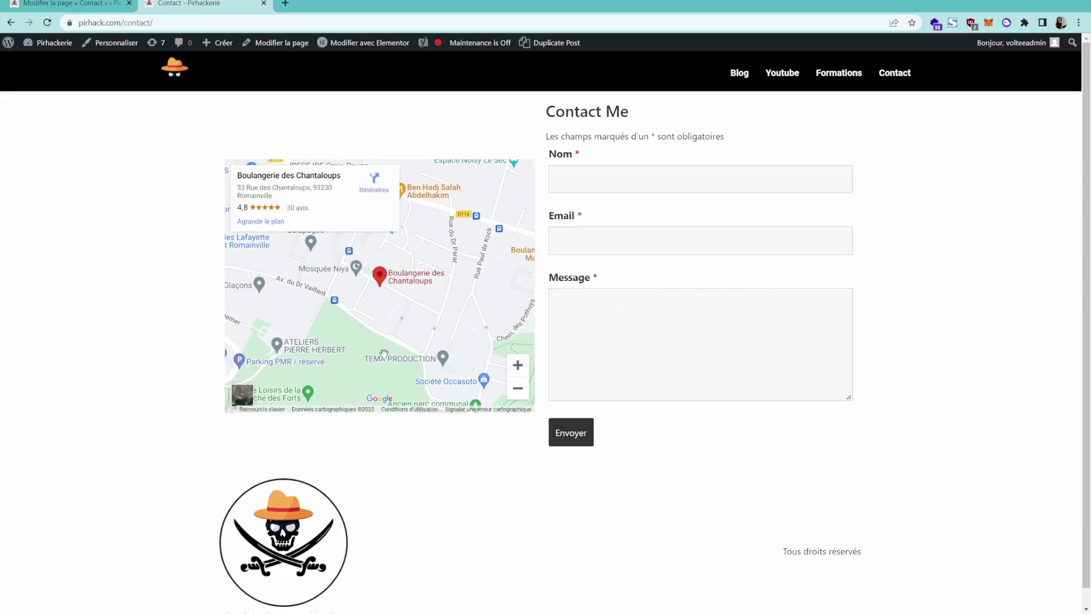
{"action": "left_click", "coordinate": [103, 5]}
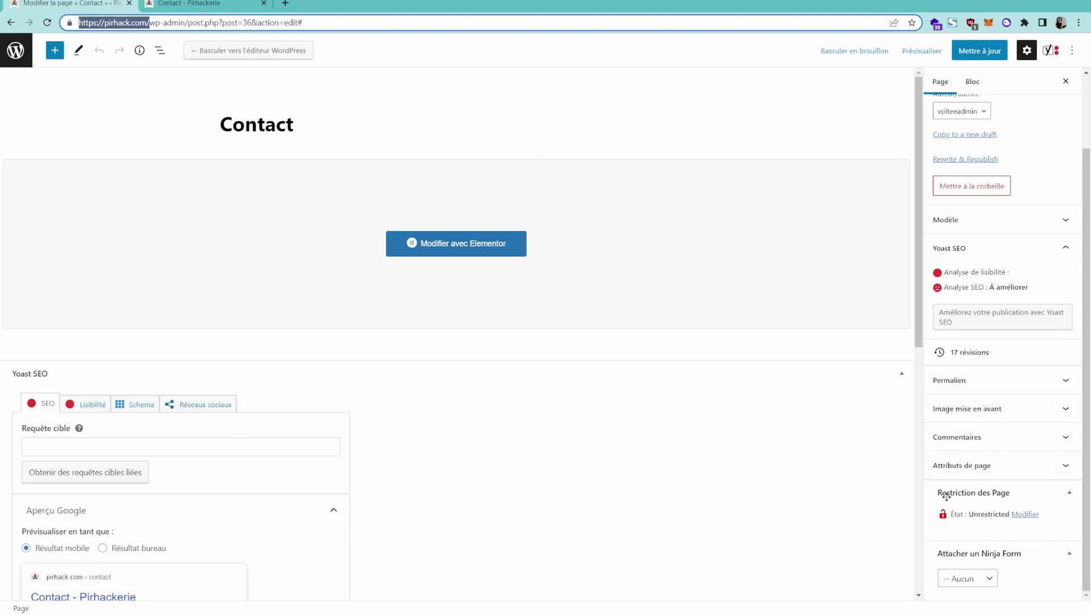
Change the Contact page's restriction from Unrestricted to Restricted and save with Mettre à jour.
{"action": "left_click", "coordinate": [959, 514]}
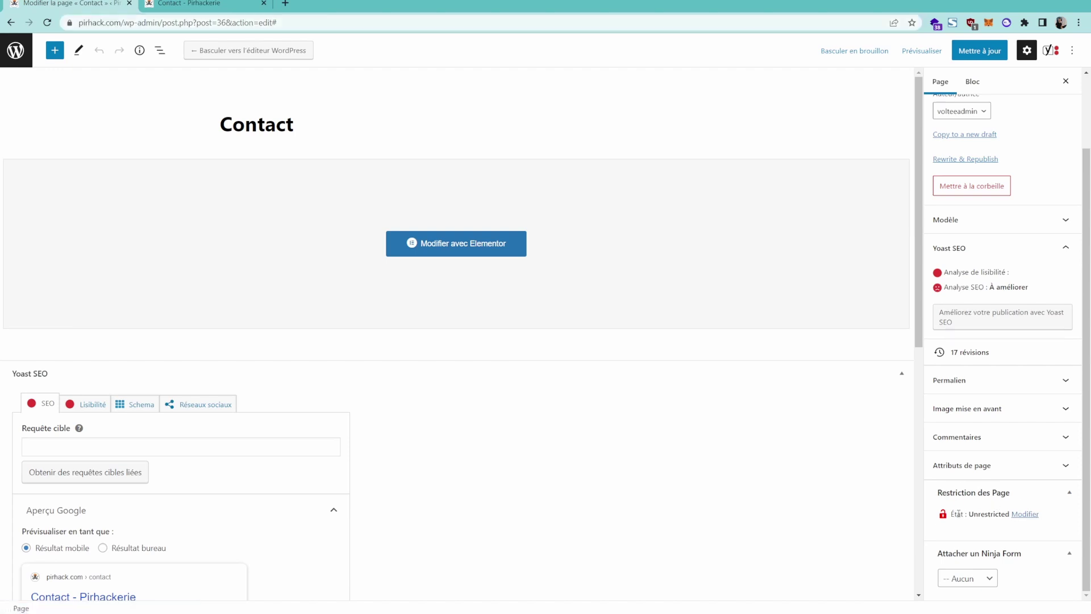
{"action": "left_click_drag", "start_coordinate": [959, 514], "coordinate": [990, 512]}
{"action": "double_click", "coordinate": [992, 515]}
{"action": "left_click", "coordinate": [1019, 514]}
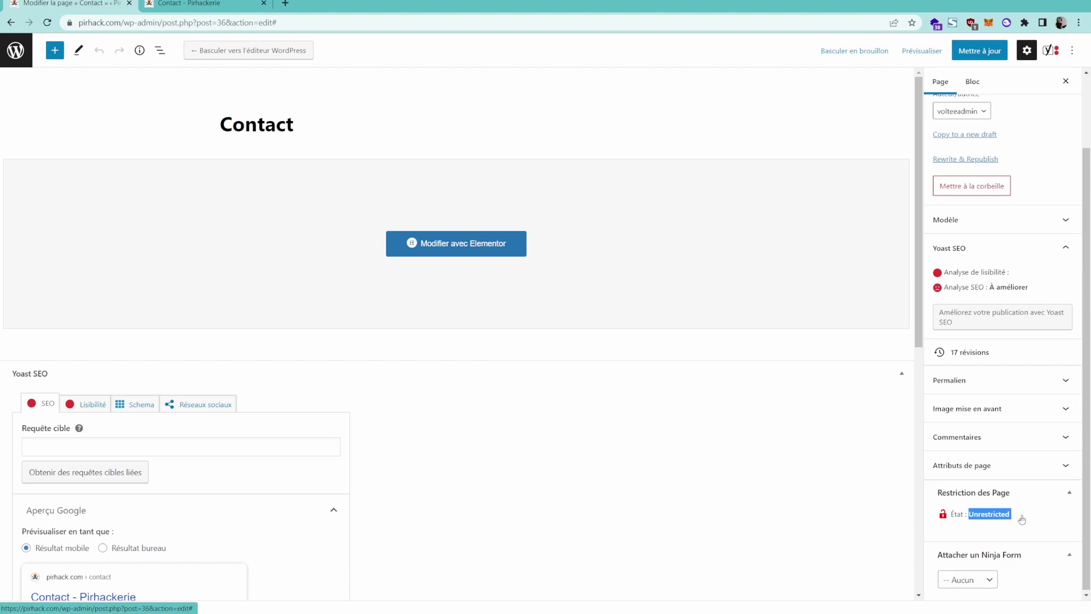
{"action": "left_click", "coordinate": [944, 548]}
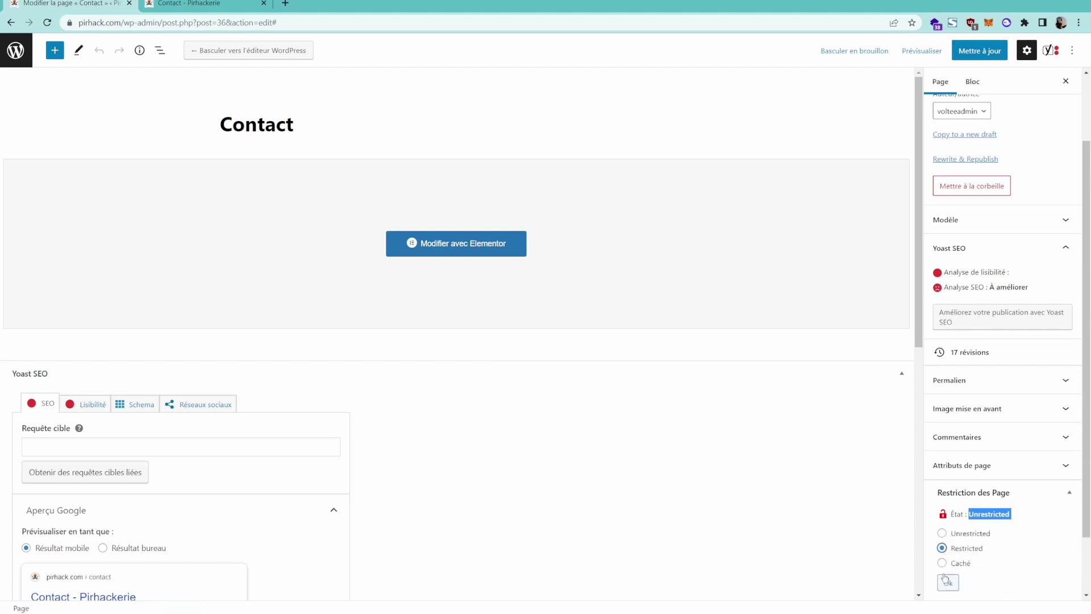
{"action": "left_click", "coordinate": [946, 582]}
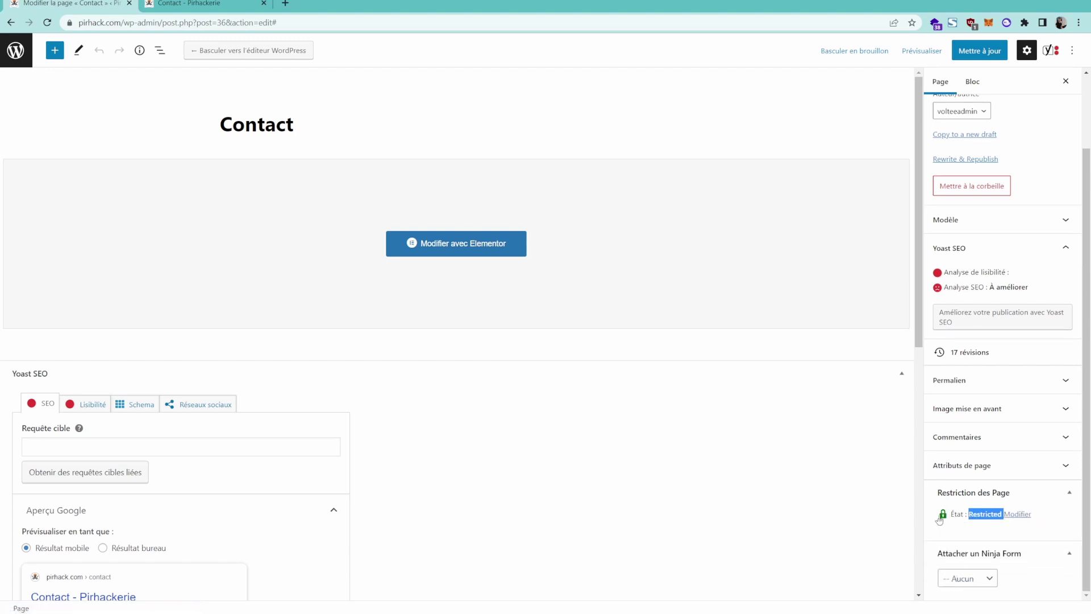
{"action": "left_click", "coordinate": [979, 53]}
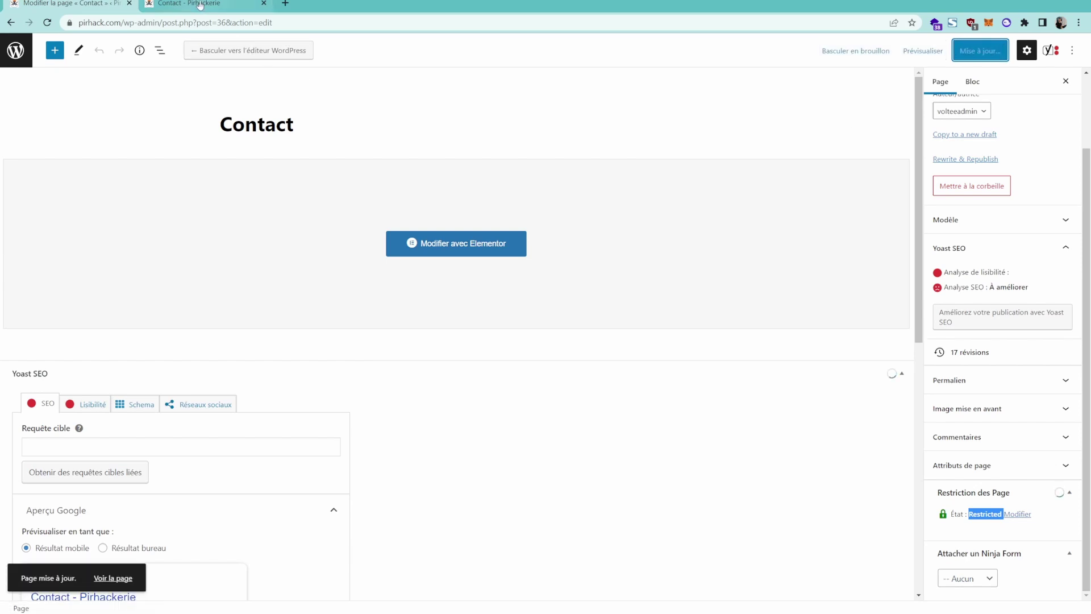
Reload the live Contact tab and paste its address into a new private window.
{"action": "left_click", "coordinate": [188, 3]}
{"action": "left_click", "coordinate": [48, 22]}
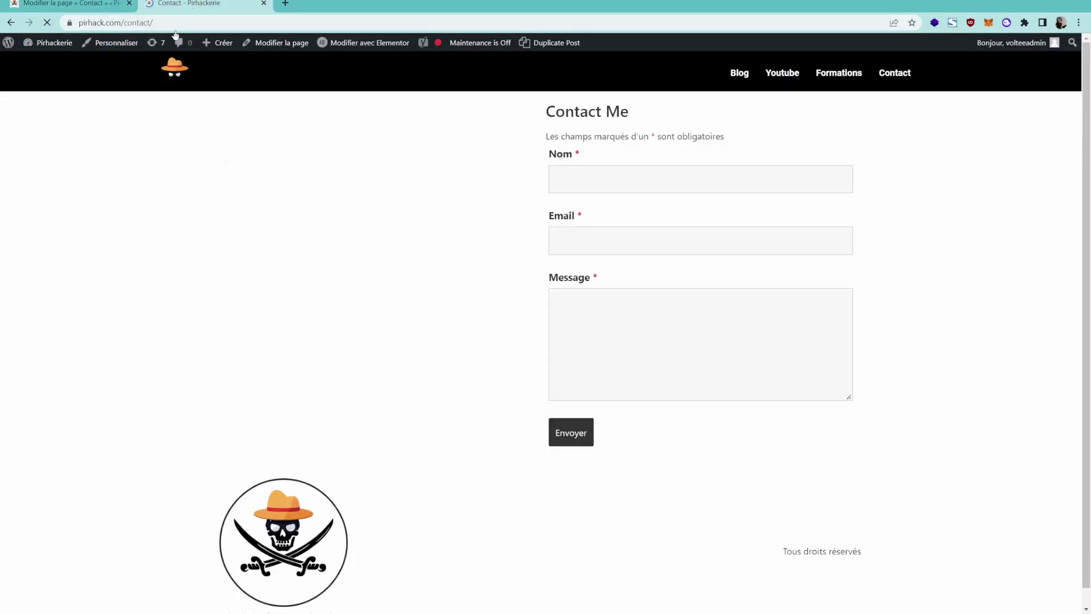
{"action": "left_click", "coordinate": [142, 24]}
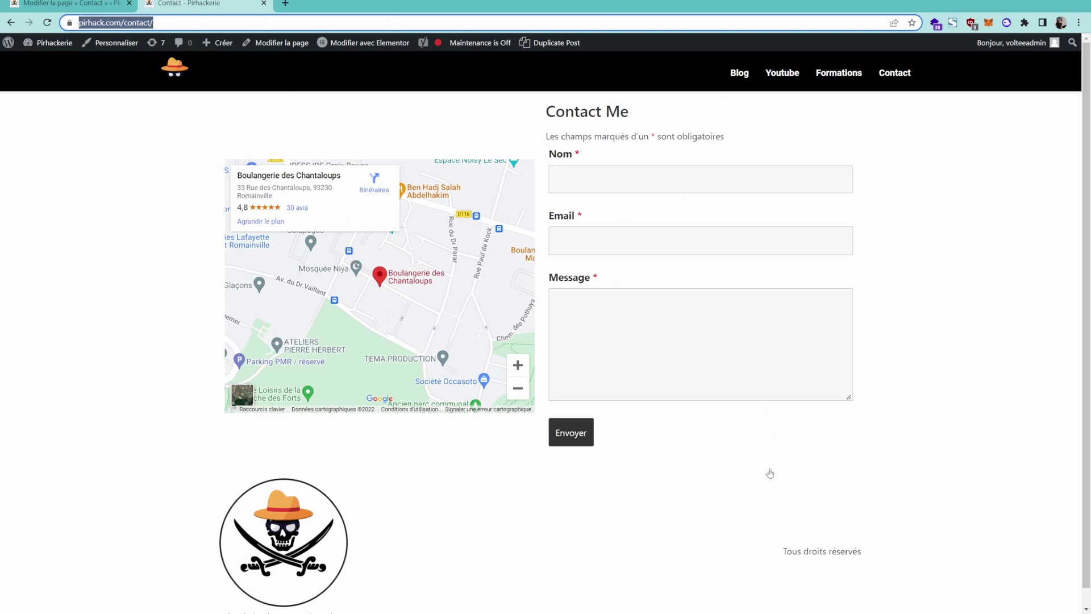
{"action": "key", "text": "ctrl+shift+n"}
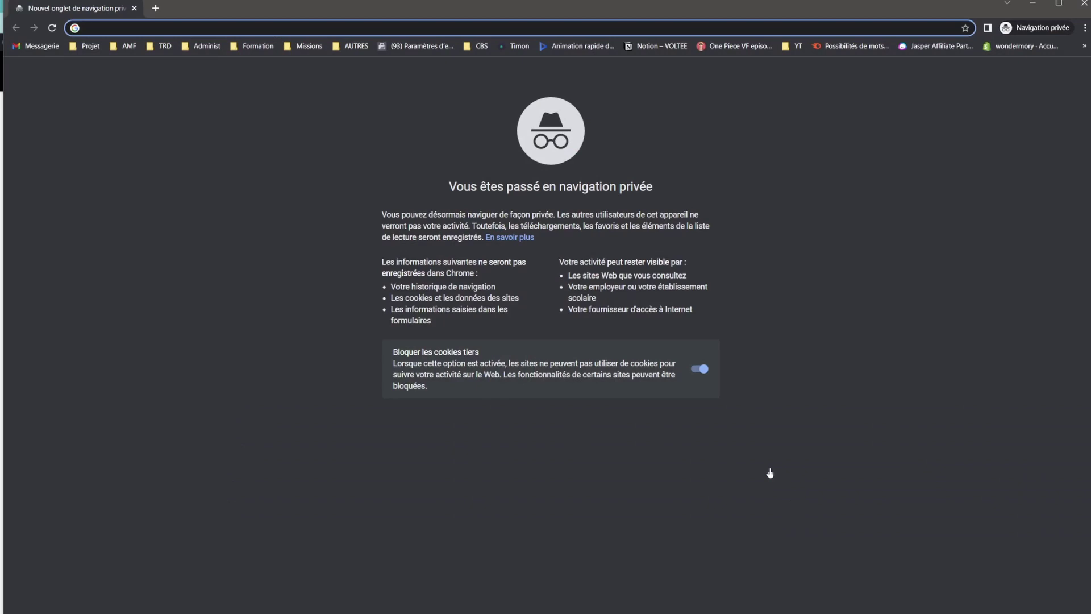
{"action": "key", "text": "ctrl+v"}
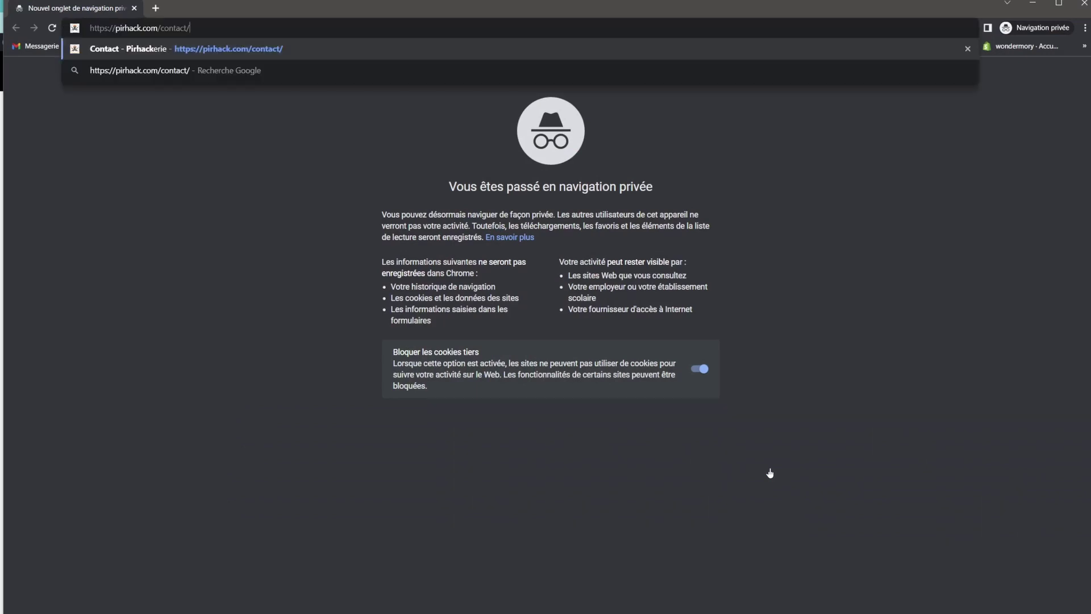
Load the Contact page in the maximized private window and inspect its login and registration forms.
{"action": "key", "text": "Return"}
{"action": "double_click", "coordinate": [443, 6]}
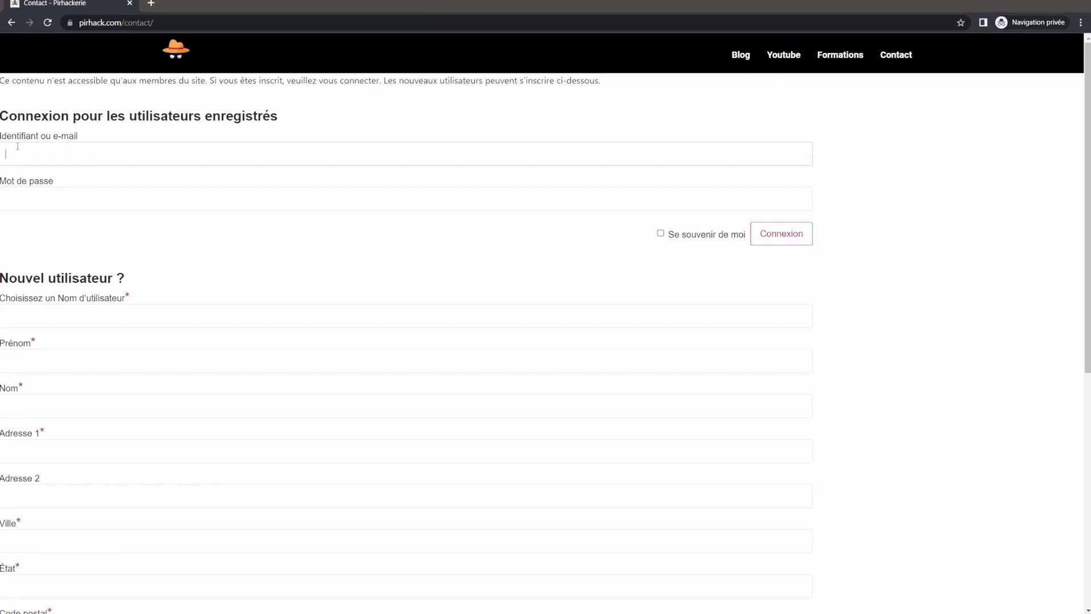
{"action": "left_click", "coordinate": [45, 193]}
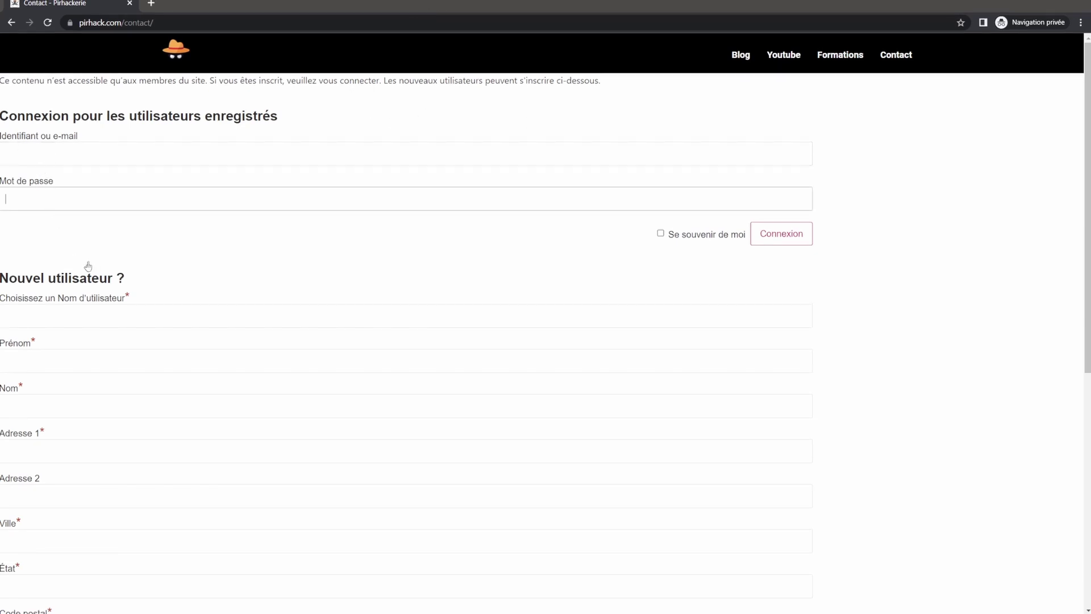
{"action": "left_click", "coordinate": [48, 298]}
{"action": "scroll", "coordinate": [151, 307], "scroll_direction": "down", "scroll_amount": 5}
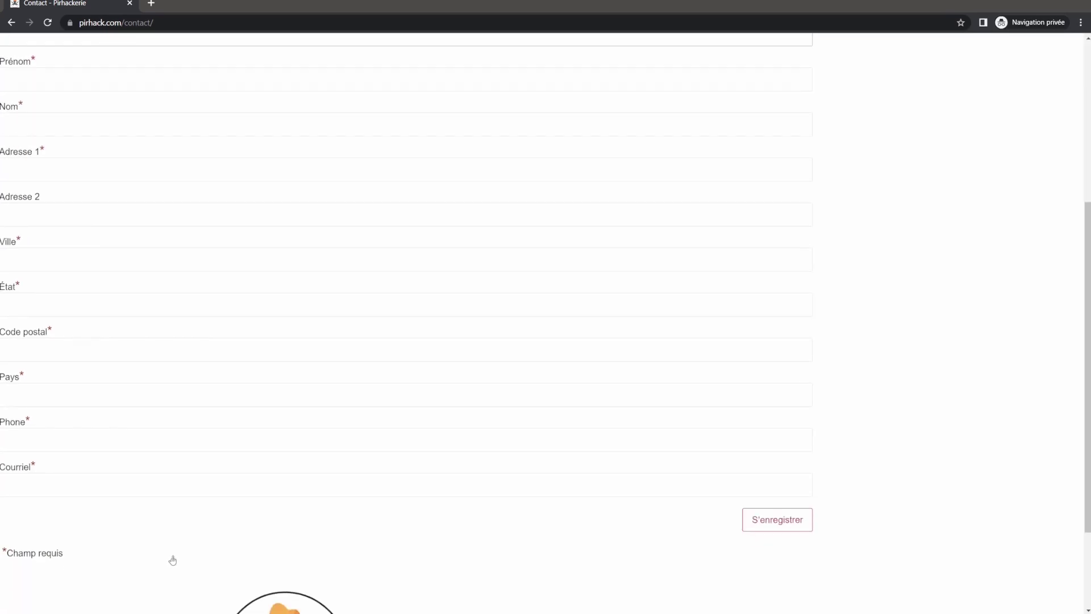
{"action": "scroll", "coordinate": [178, 564], "scroll_direction": "up", "scroll_amount": 4}
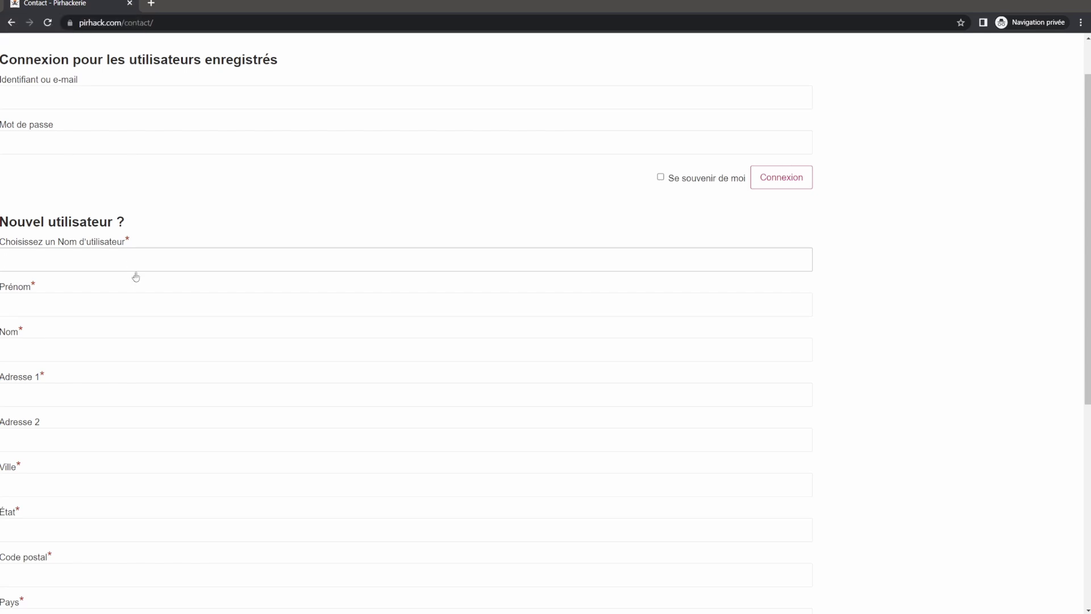
Fill the Nouvel utilisateur form with 'test' values, submit, change the taken username and resubmit.
{"action": "type", "text": "test2"}
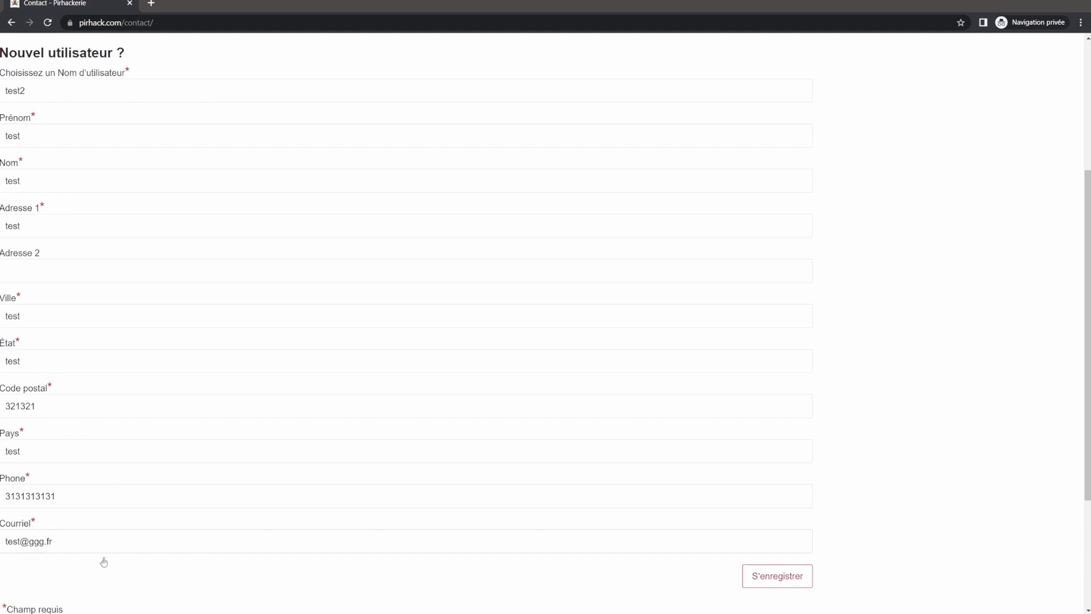
{"action": "scroll", "coordinate": [22, 496], "scroll_direction": "down", "scroll_amount": 1}
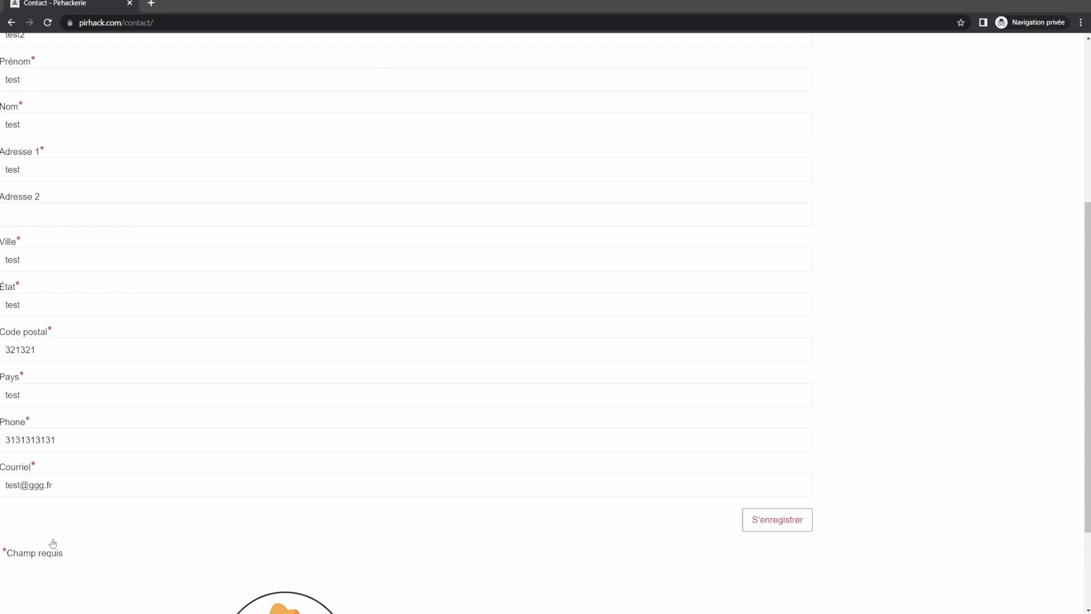
{"action": "left_click", "coordinate": [767, 526]}
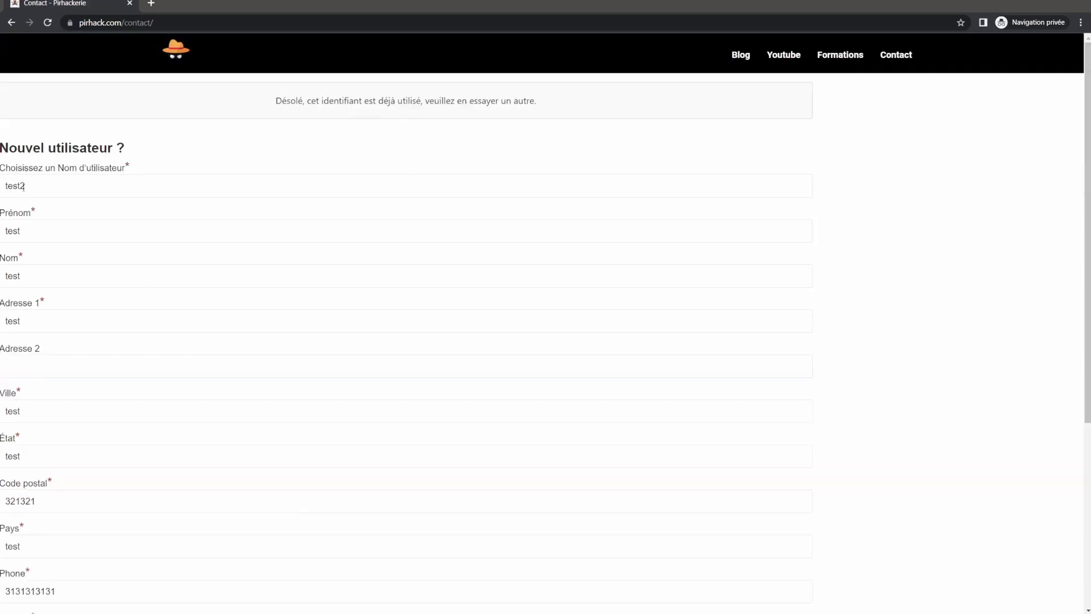
{"action": "left_click", "coordinate": [37, 182]}
{"action": "scroll", "coordinate": [118, 190], "scroll_direction": "down", "scroll_amount": 5}
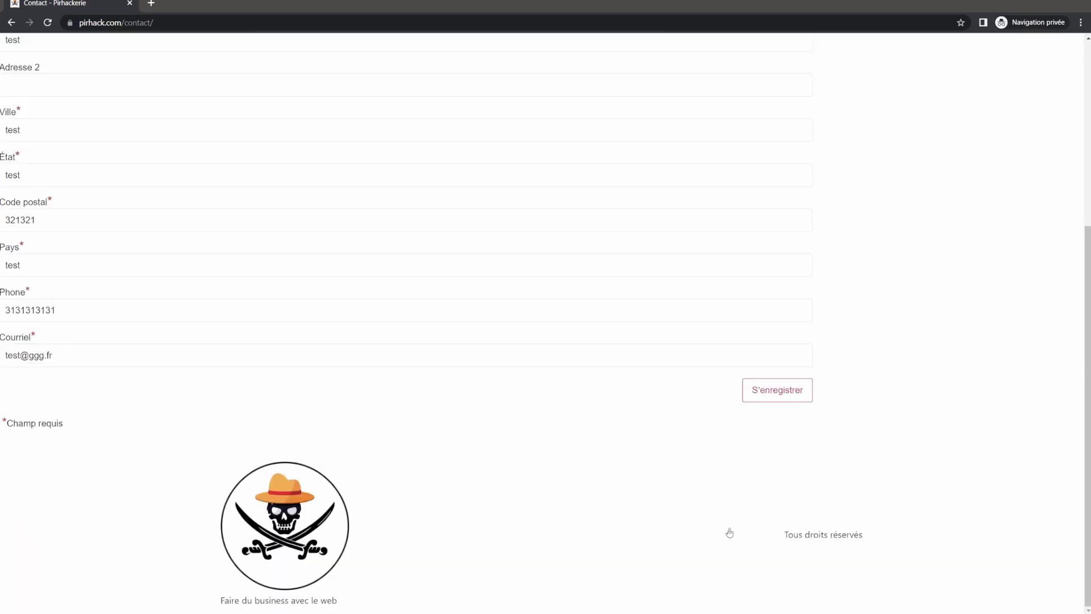
{"action": "left_click", "coordinate": [790, 389]}
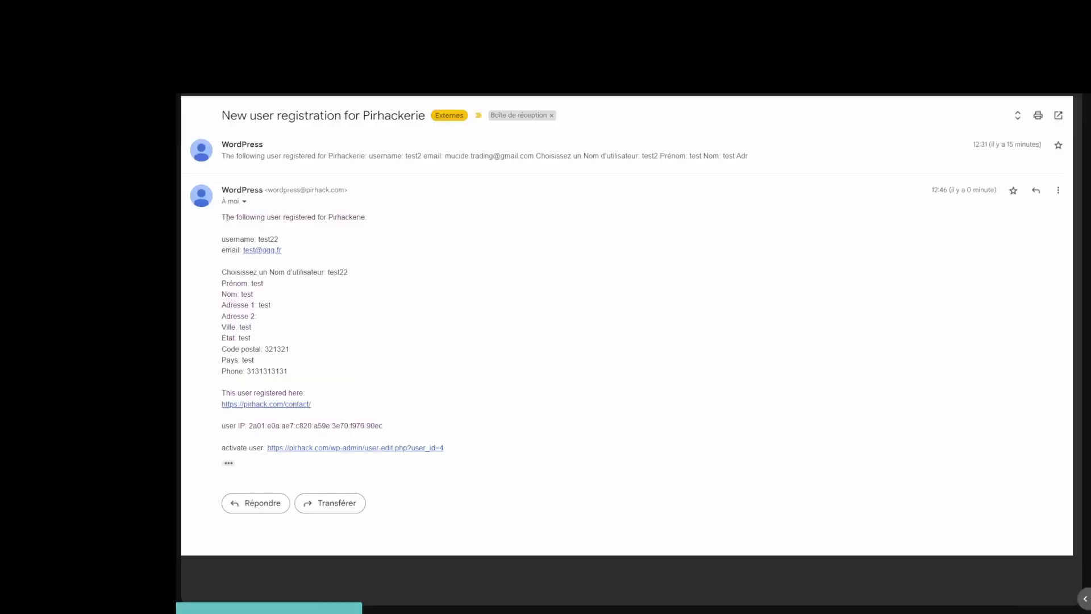
Review the registration notice's username and details, then follow its 'activate user' link.
{"action": "left_click_drag", "start_coordinate": [226, 218], "coordinate": [313, 232]}
{"action": "left_click_drag", "start_coordinate": [223, 239], "coordinate": [282, 365]}
{"action": "left_click", "coordinate": [308, 387]}
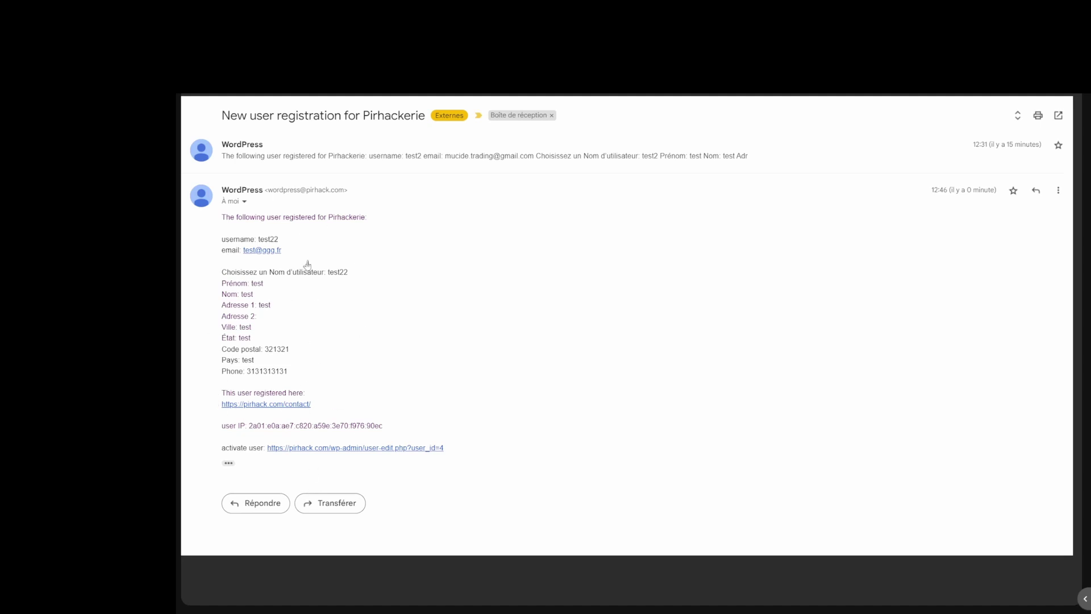
{"action": "left_click_drag", "start_coordinate": [221, 449], "coordinate": [264, 452]}
{"action": "left_click", "coordinate": [297, 453]}
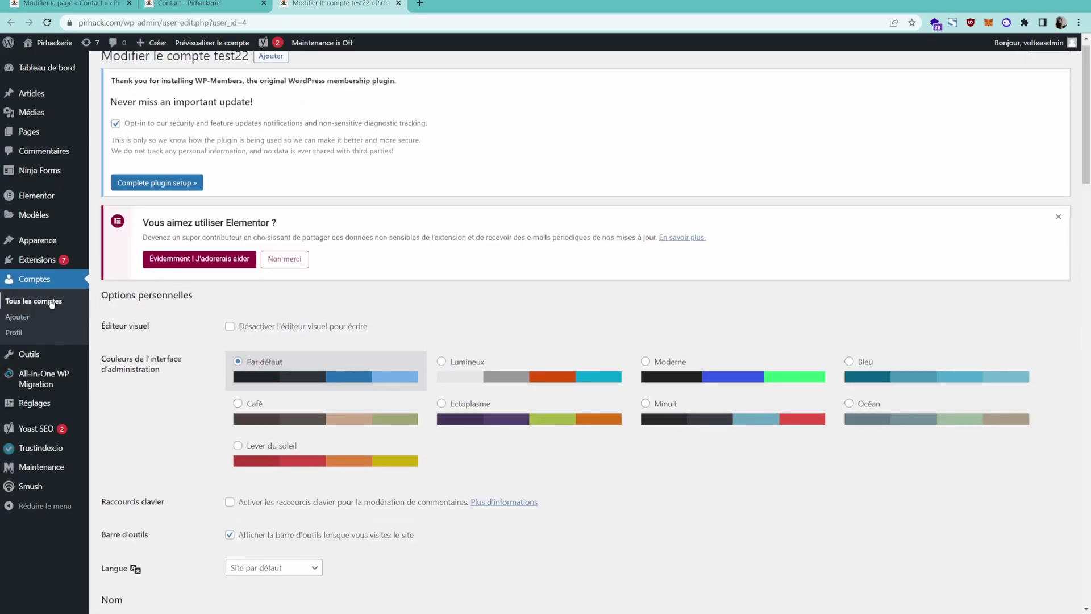
Open the new subscriber account from Tous les comptes and review its WP-Members fields.
{"action": "left_click", "coordinate": [40, 301]}
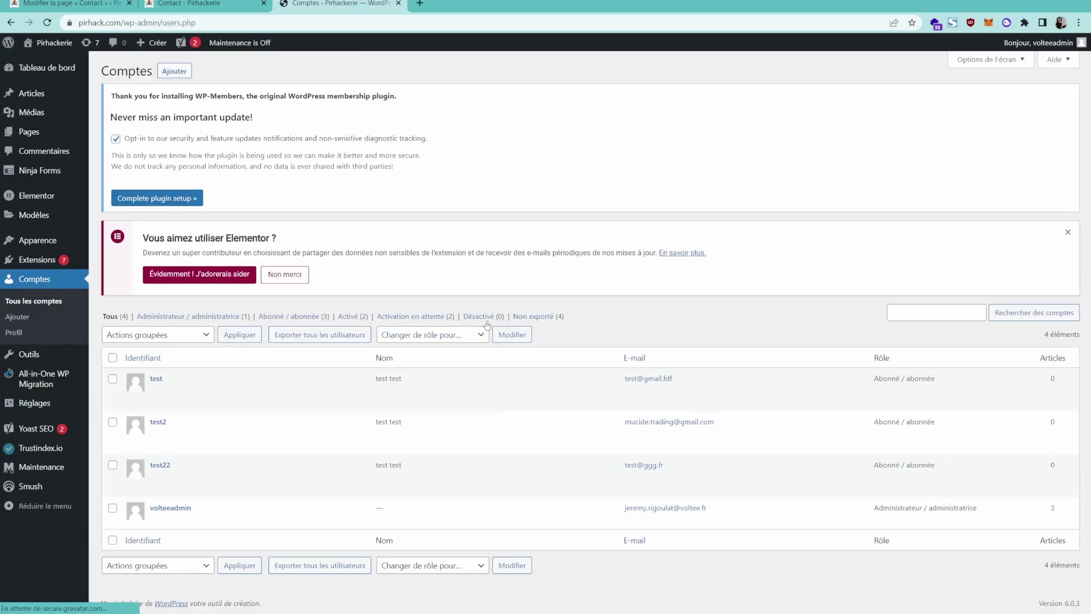
{"action": "mouse_move", "coordinate": [153, 471]}
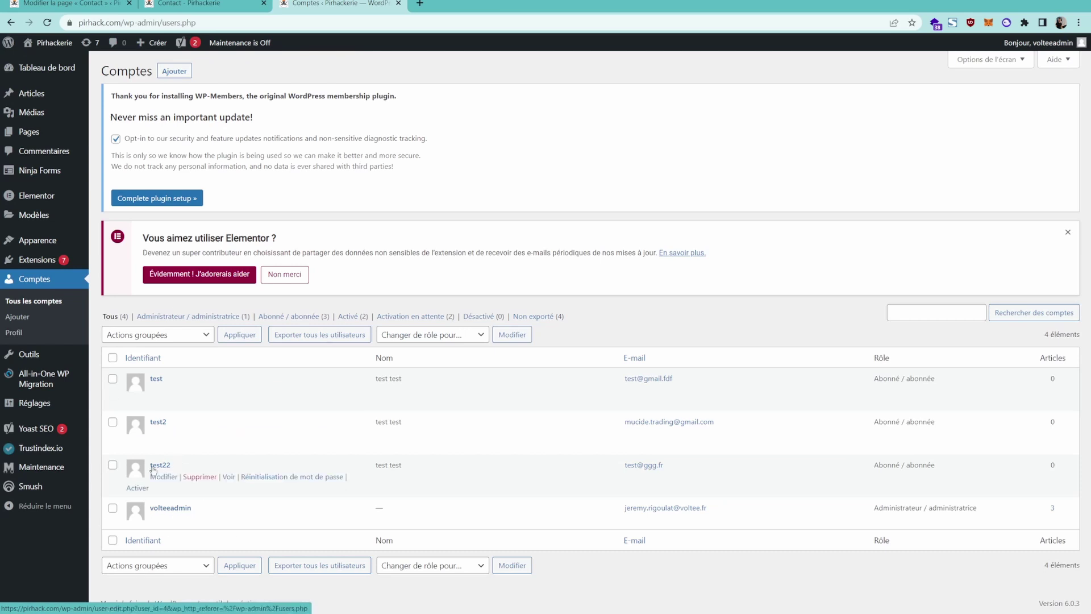
{"action": "left_click_drag", "start_coordinate": [879, 465], "coordinate": [932, 467]}
{"action": "left_click", "coordinate": [160, 465]}
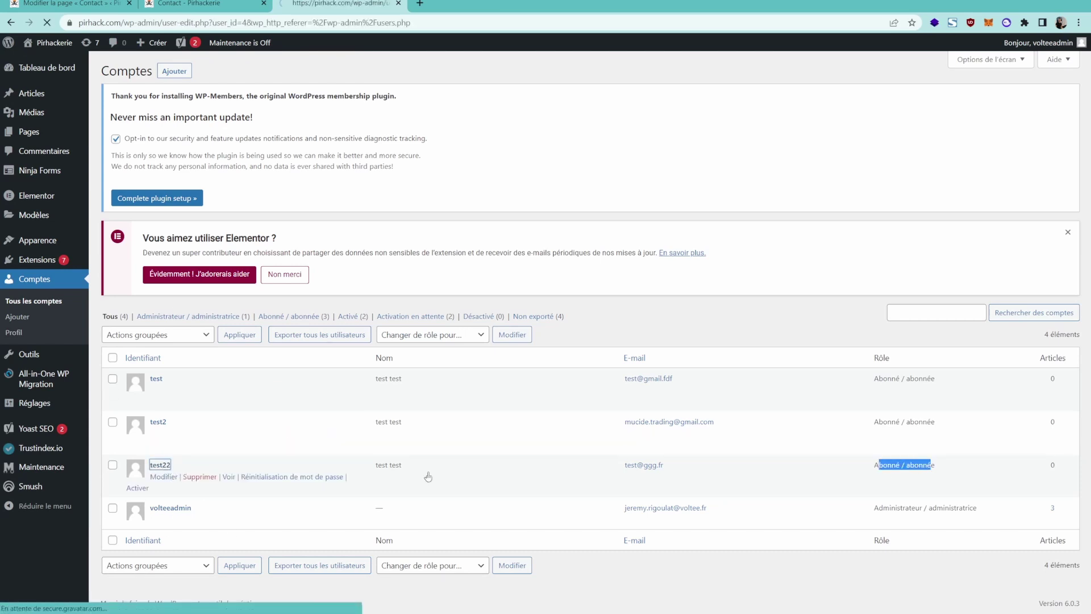
{"action": "scroll", "coordinate": [1086, 104], "scroll_direction": "down", "scroll_amount": 1}
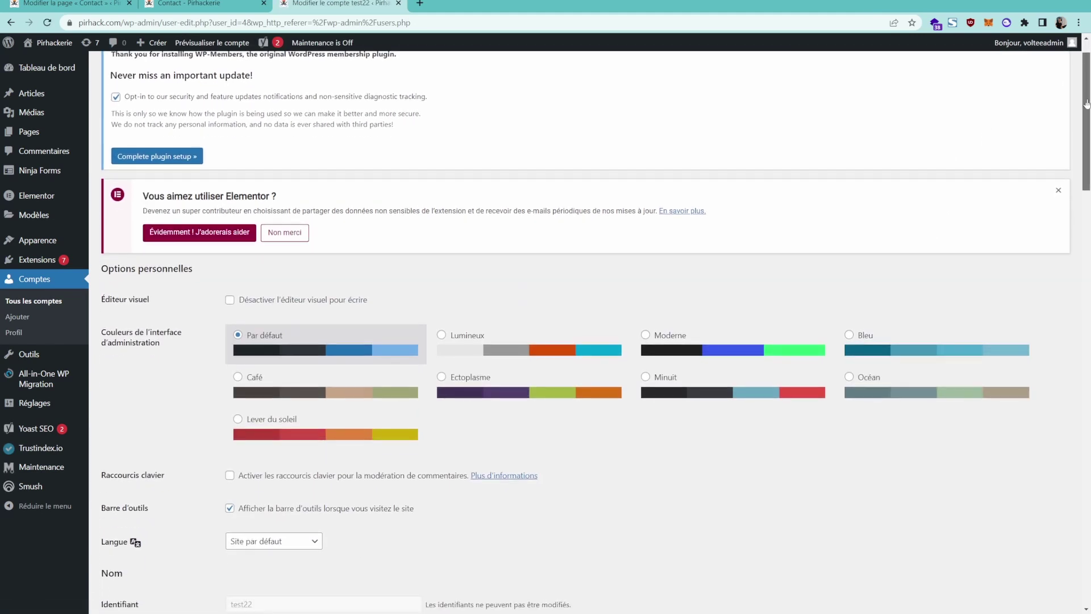
{"action": "left_click_drag", "start_coordinate": [1087, 104], "coordinate": [1063, 528]}
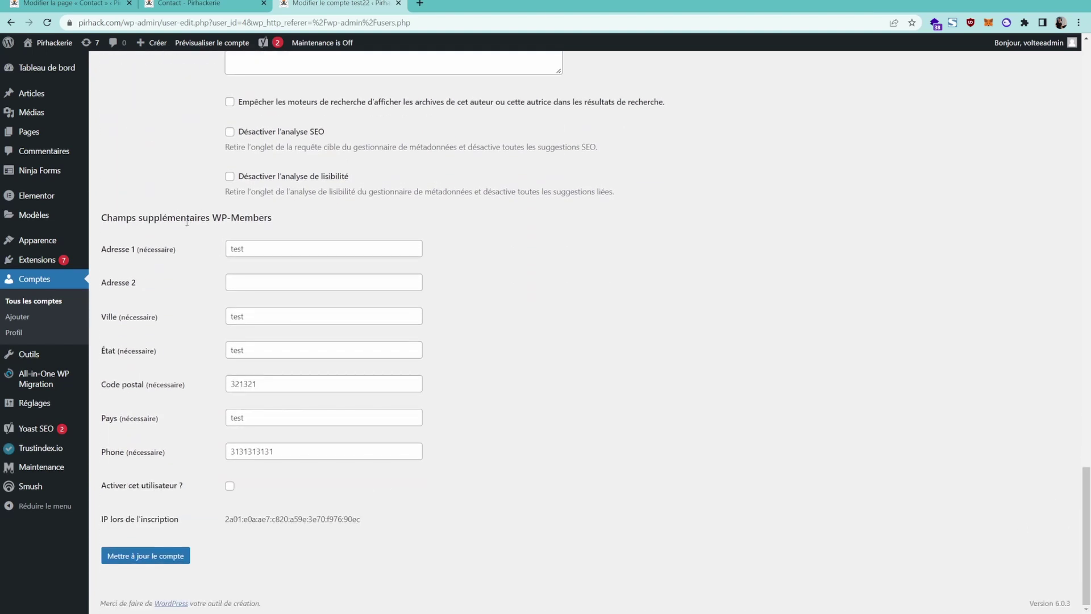
{"action": "left_click_drag", "start_coordinate": [113, 218], "coordinate": [244, 227]}
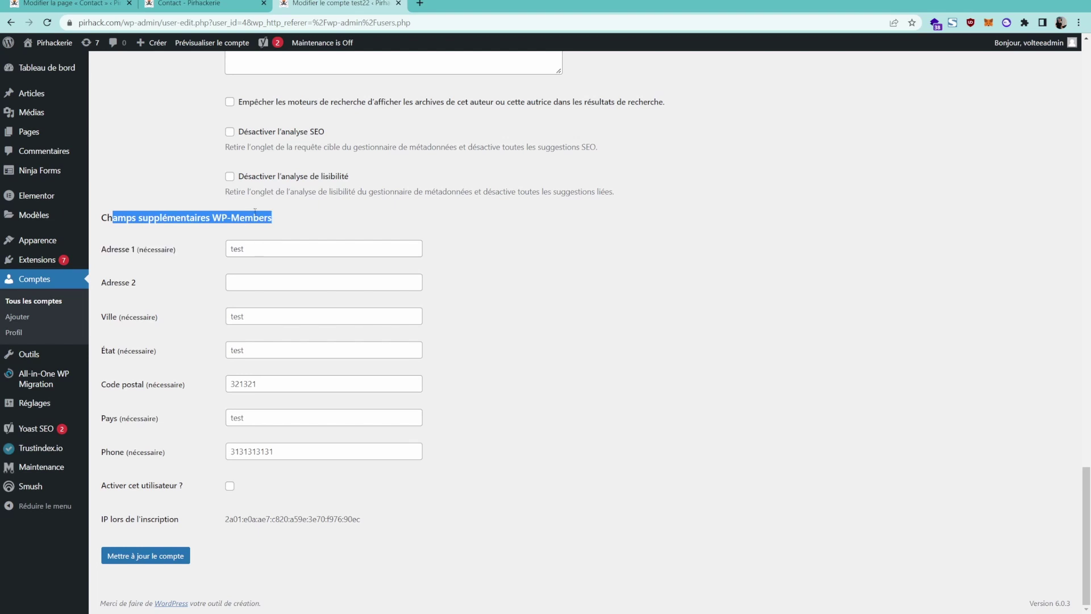
{"action": "left_click", "coordinate": [102, 339]}
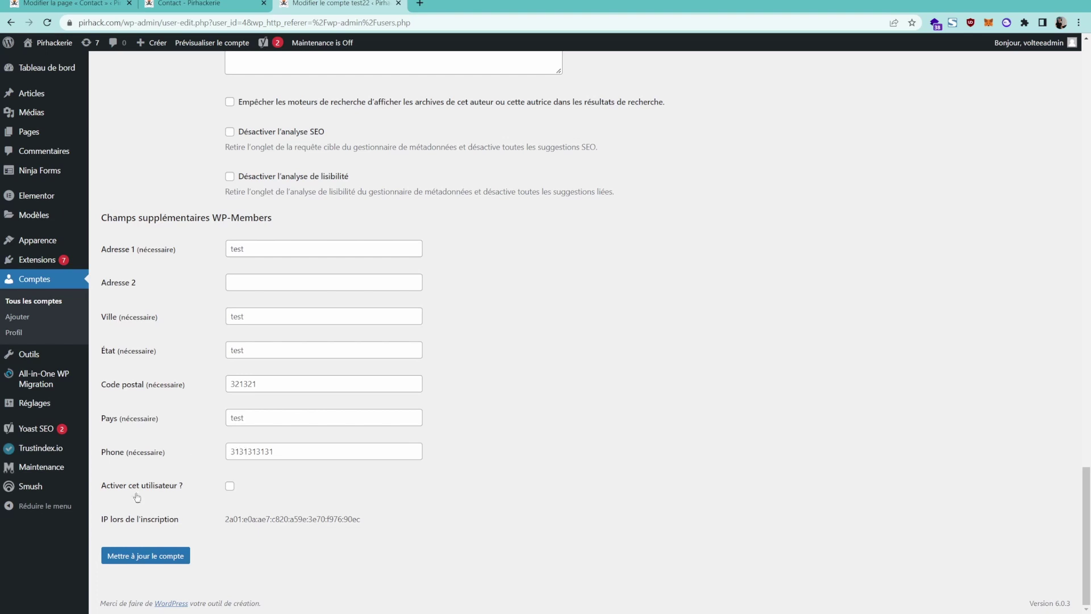
Tick 'Activer cet utilisateur ?' and save the account with Mettre à jour le compte.
{"action": "left_click_drag", "start_coordinate": [128, 488], "coordinate": [192, 490]}
{"action": "left_click", "coordinate": [230, 486]}
{"action": "left_click", "coordinate": [179, 557]}
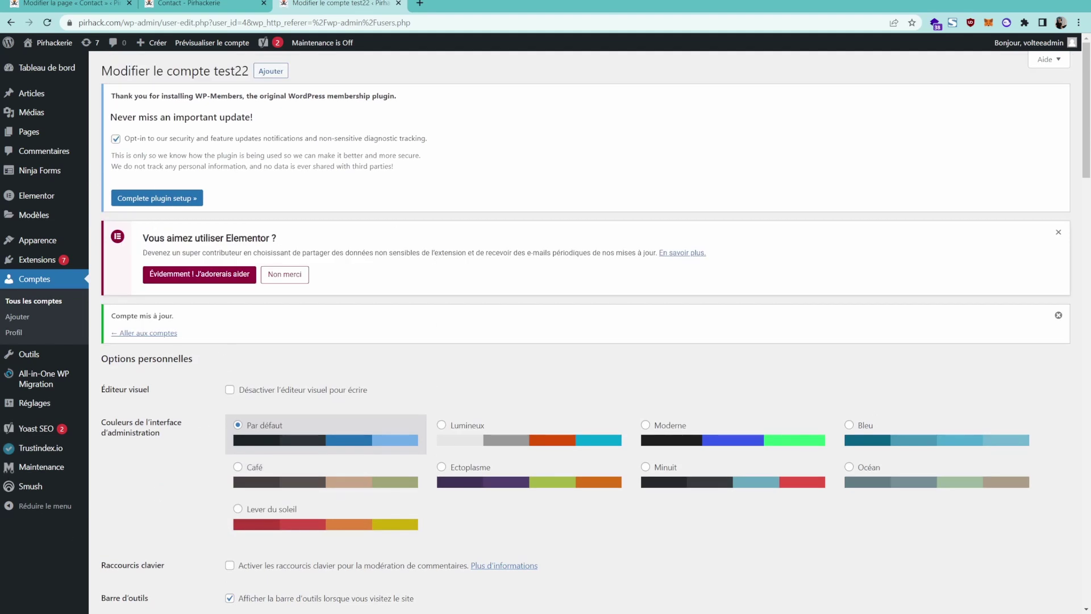
{"action": "key", "text": "alt+Tab"}
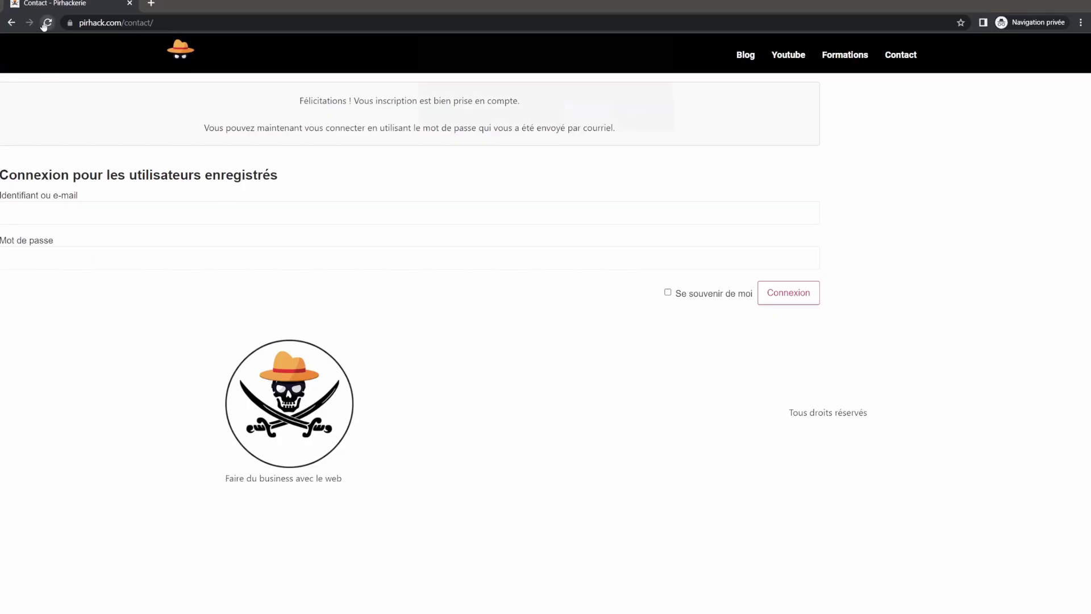
Reload the private Contact page, enter username 'test' in the login form, then return to the account edit page.
{"action": "left_click", "coordinate": [48, 23]}
{"action": "key", "text": "Return"}
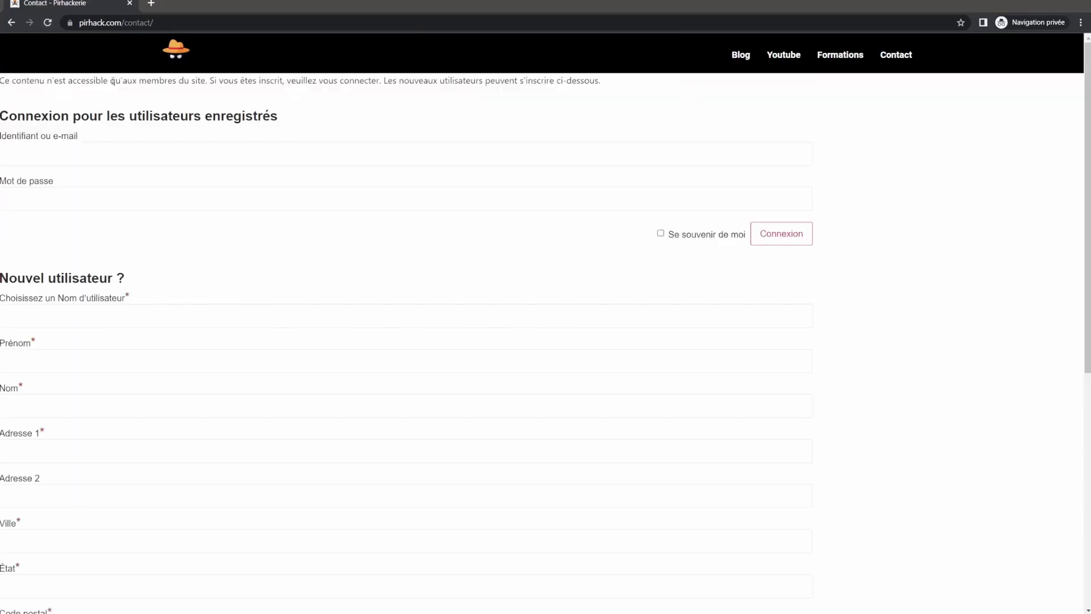
{"action": "left_click", "coordinate": [180, 150]}
{"action": "type", "text": "test22"}
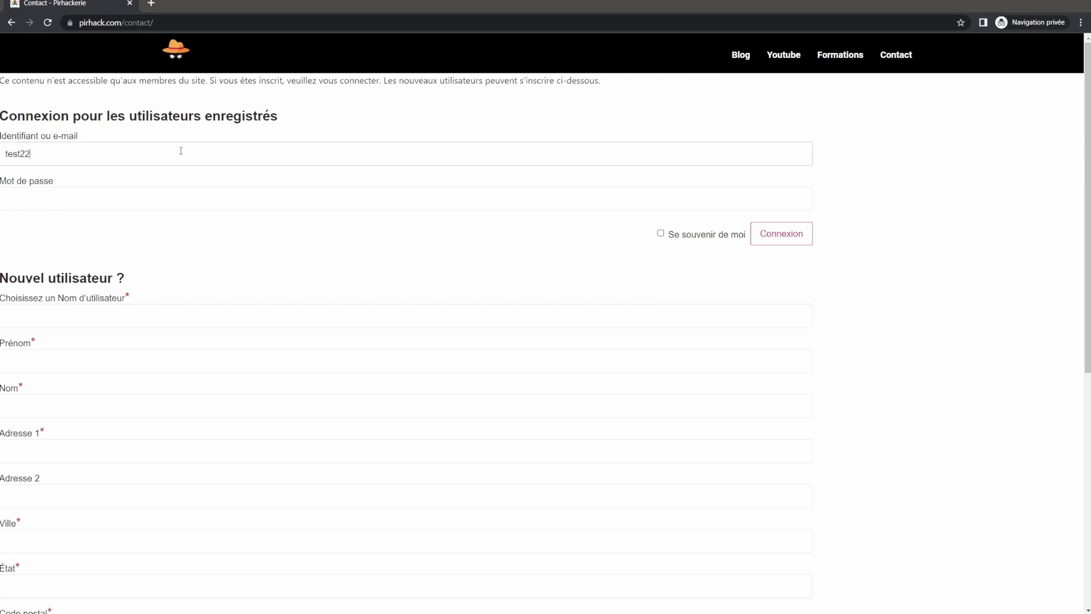
{"action": "key", "text": "Tab"}
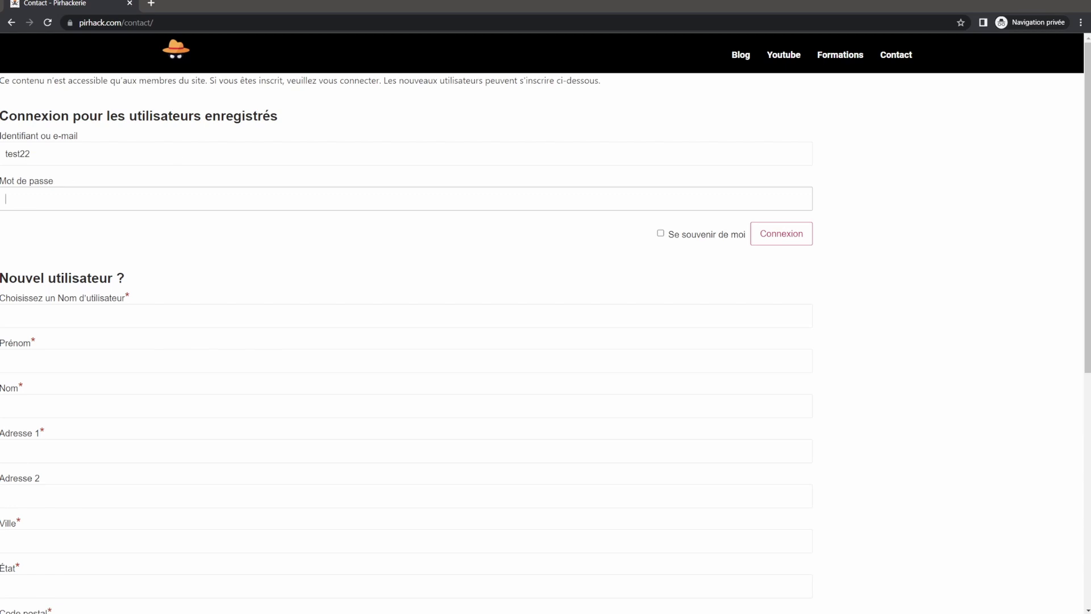
{"action": "key", "text": "alt+Tab"}
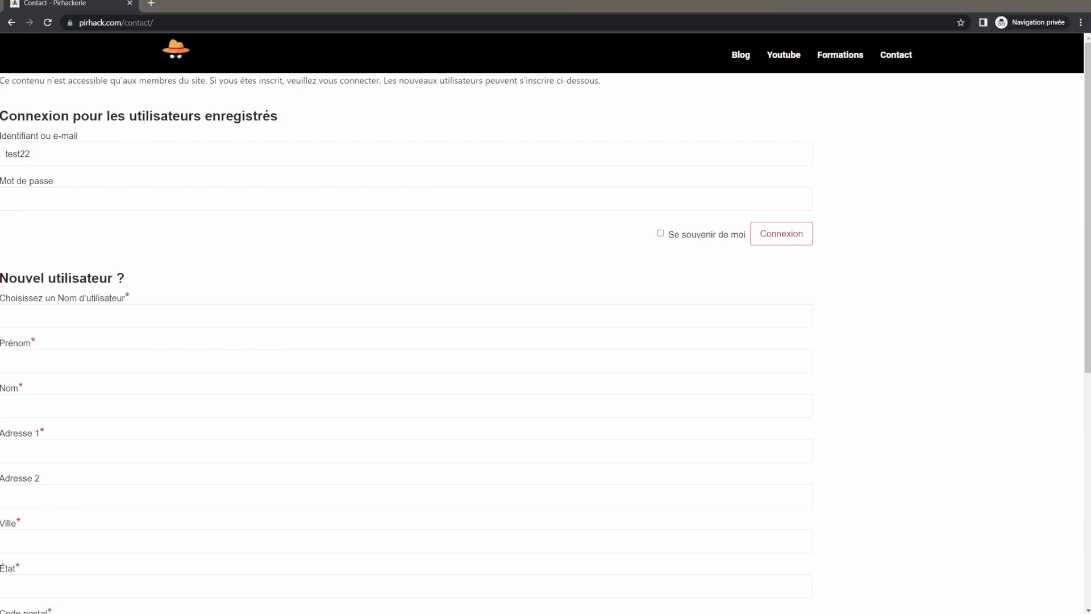
{"action": "key", "text": "alt+Tab"}
{"action": "key", "text": "alt+Tab"}
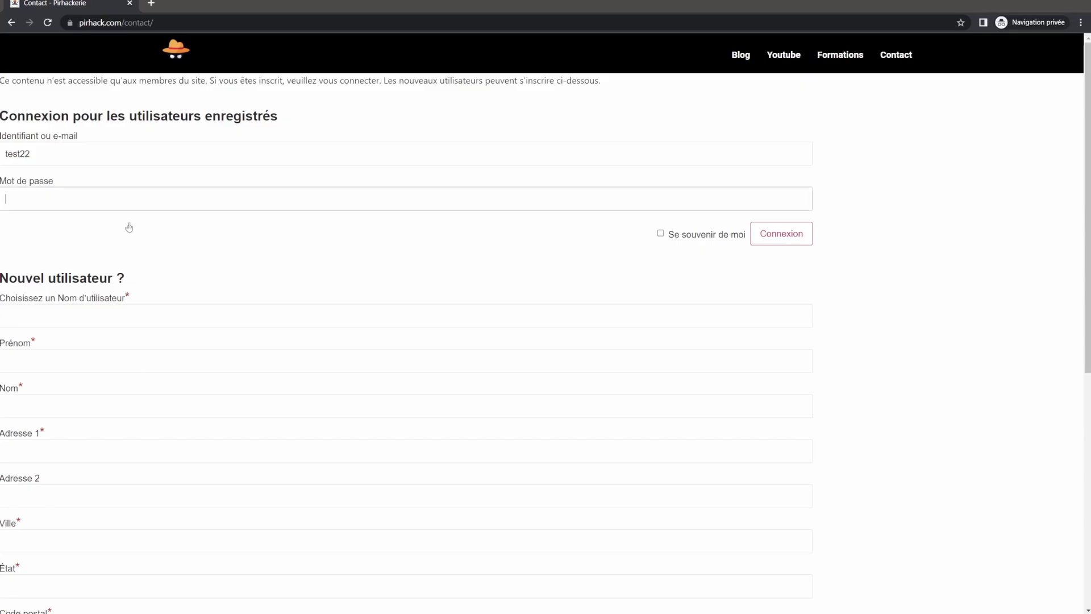
{"action": "left_click", "coordinate": [74, 173]}
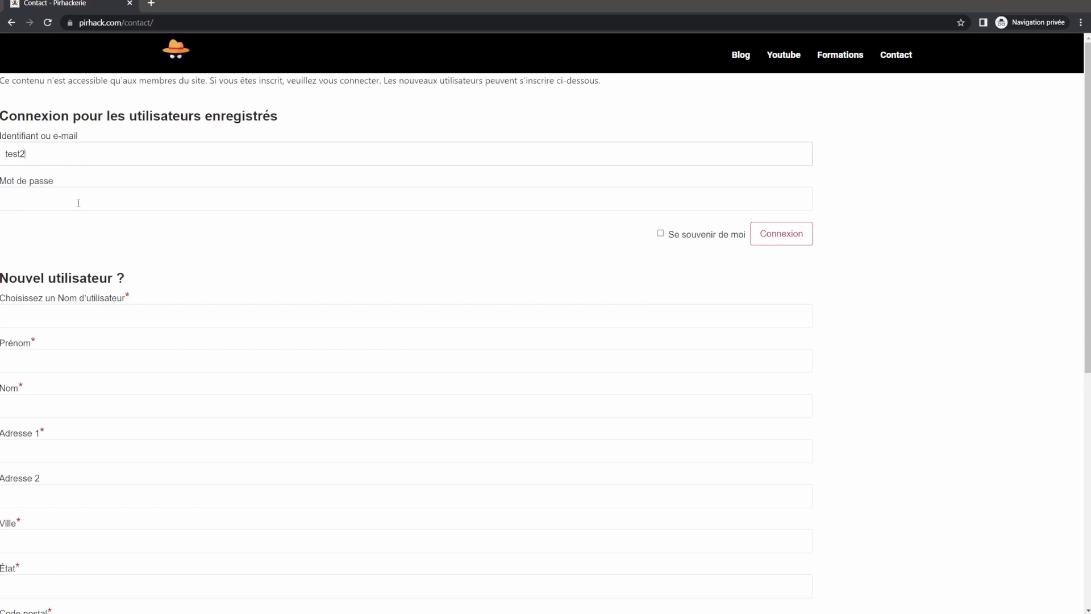
{"action": "key", "text": "alt+Tab"}
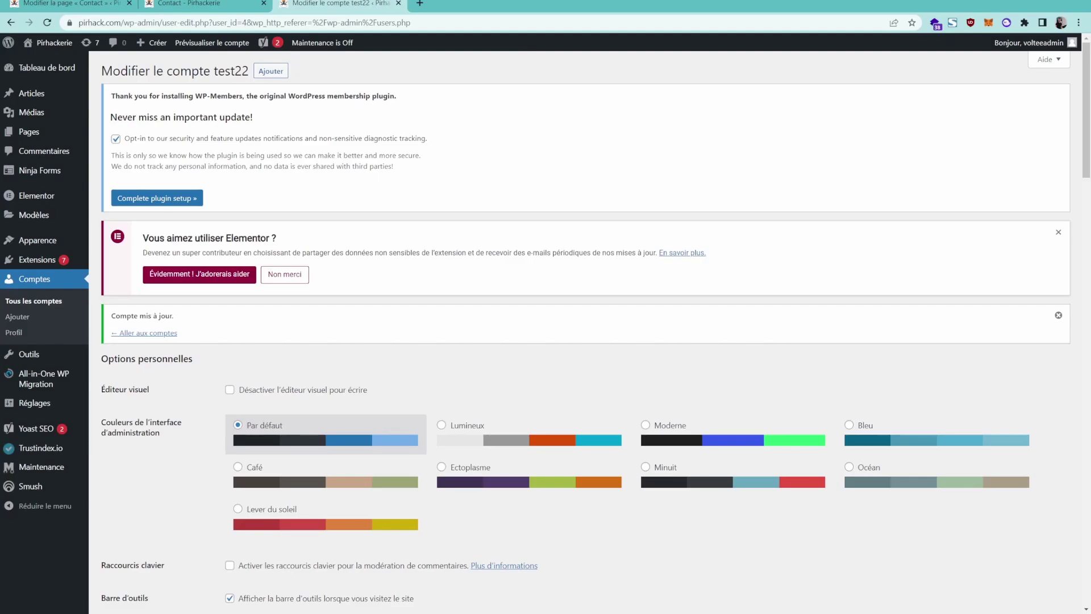
Replace the test account's generated password with a very weak one and confirm using a weak password.
{"action": "scroll", "coordinate": [339, 373], "scroll_direction": "down", "scroll_amount": 12}
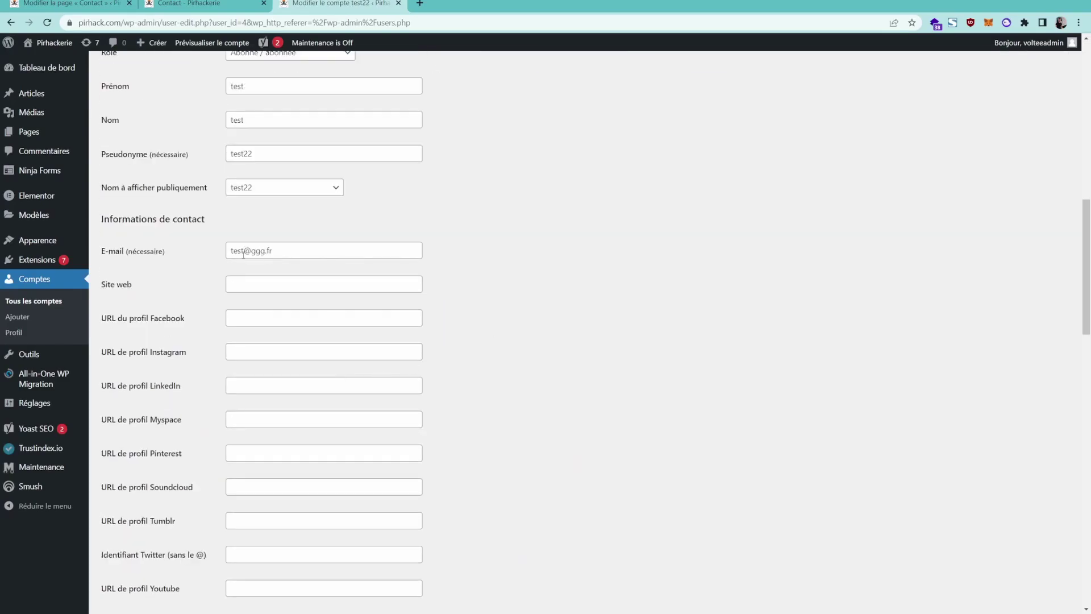
{"action": "scroll", "coordinate": [285, 336], "scroll_direction": "up", "scroll_amount": 2}
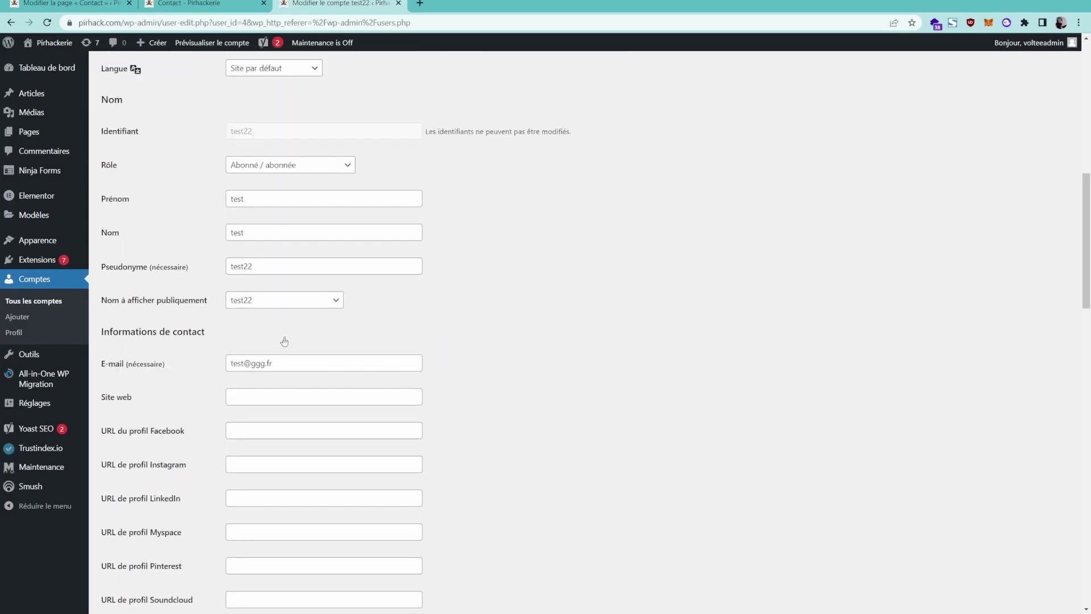
{"action": "scroll", "coordinate": [279, 351], "scroll_direction": "down", "scroll_amount": 7}
{"action": "scroll", "coordinate": [279, 350], "scroll_direction": "down", "scroll_amount": 6}
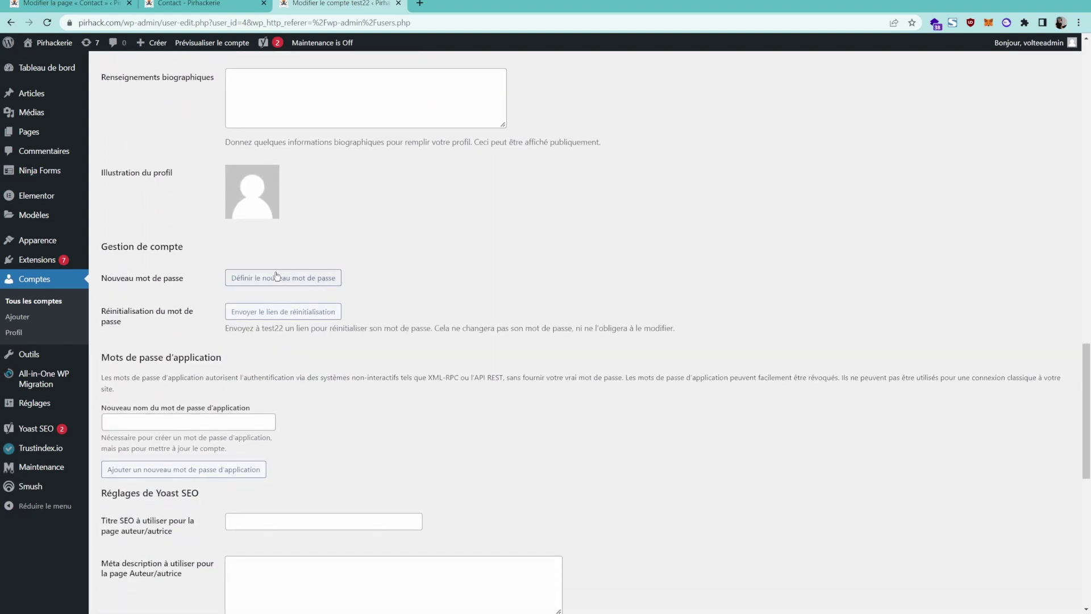
{"action": "left_click", "coordinate": [277, 278]}
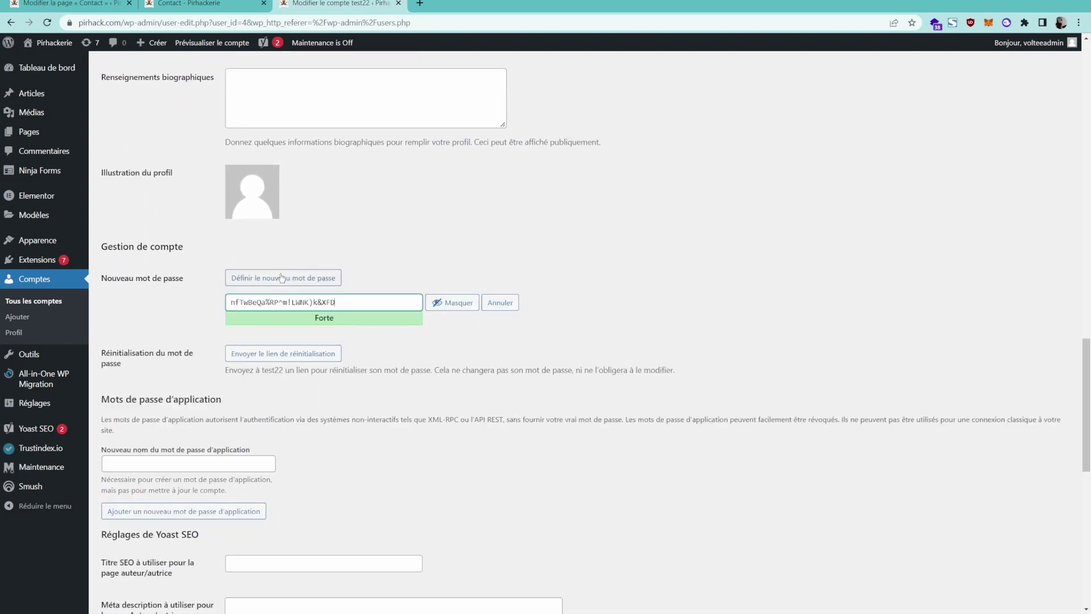
{"action": "triple_click", "coordinate": [310, 303]}
{"action": "type", "text": "test22"}
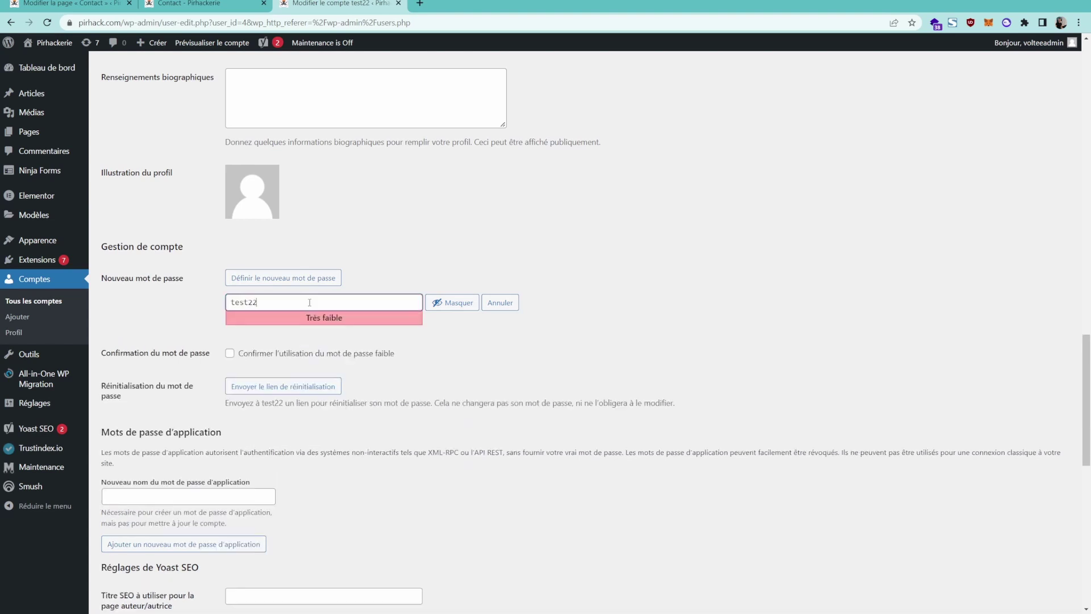
{"action": "double_click", "coordinate": [310, 302]}
{"action": "left_click", "coordinate": [230, 353]}
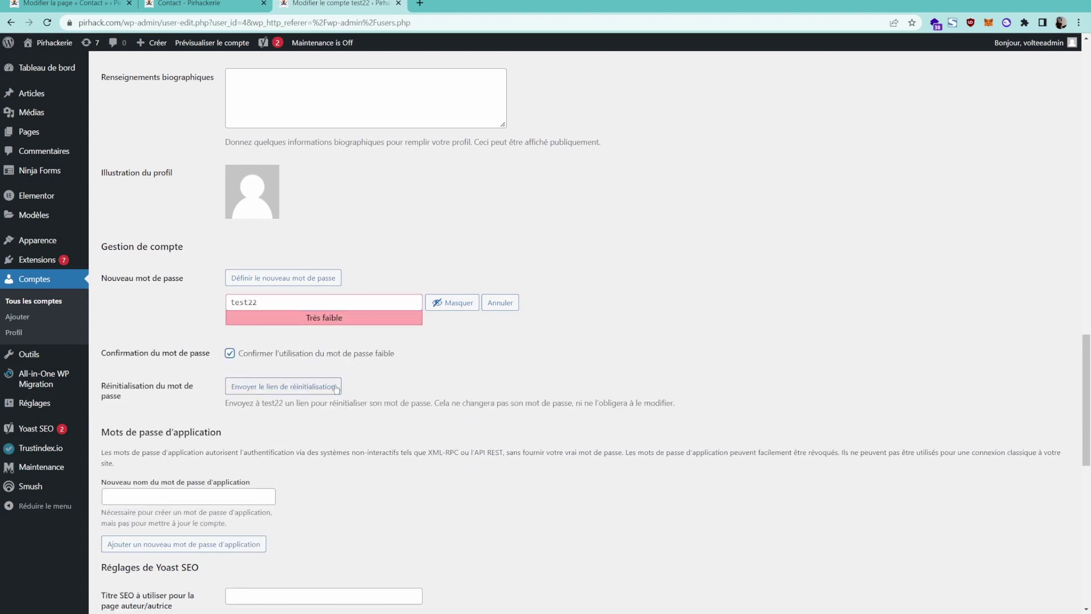
Save the updated account with 'Mettre à jour le compte', glancing briefly at the Contact page tab.
{"action": "scroll", "coordinate": [673, 299], "scroll_direction": "down", "scroll_amount": 12}
{"action": "left_click", "coordinate": [165, 556]}
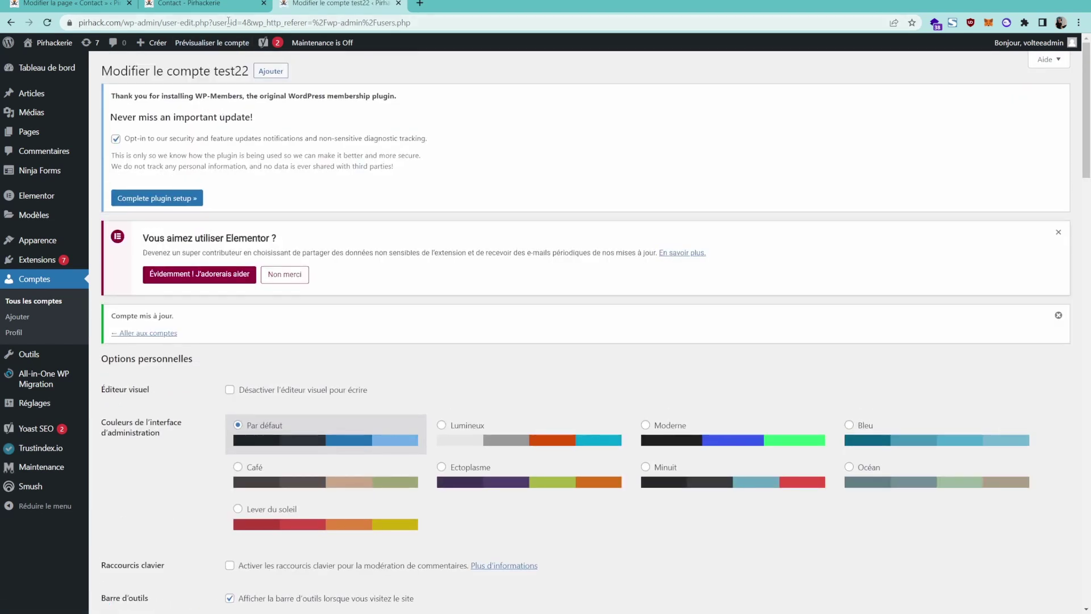
{"action": "left_click", "coordinate": [193, 4]}
{"action": "left_click", "coordinate": [341, 4]}
Log in as the test account in the private window by pasting its password.
{"action": "key", "text": "alt+Tab"}
{"action": "left_click", "coordinate": [131, 189]}
{"action": "key", "text": "ctrl+v"}
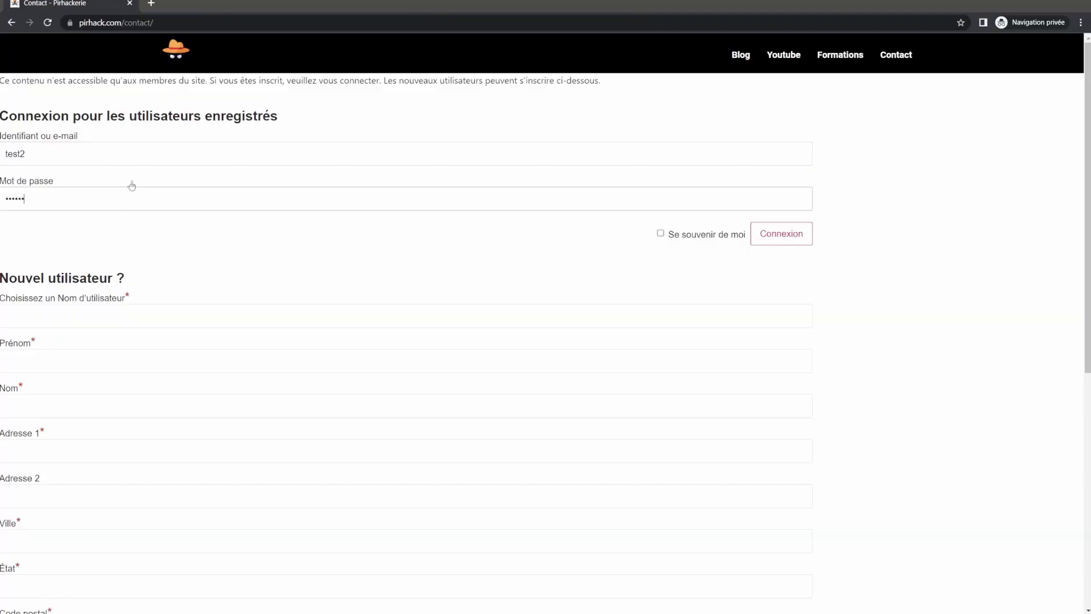
{"action": "key", "text": "Return"}
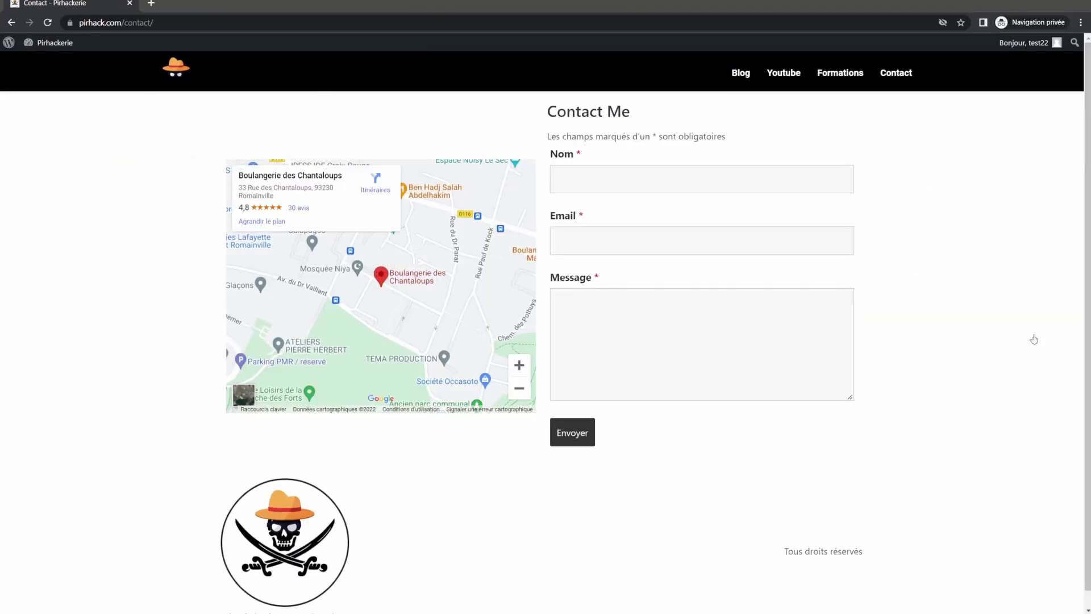
{"action": "left_click", "coordinate": [576, 435]}
Check the Contact page's map and form, then close the private window and return to the admin's Contact tab.
{"action": "left_click", "coordinate": [132, 25]}
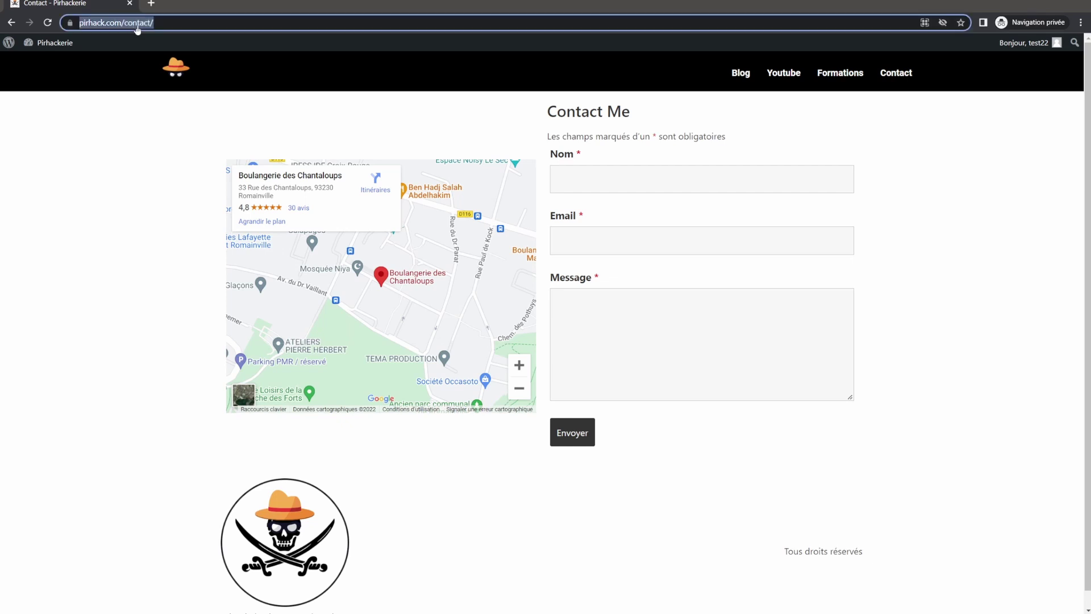
{"action": "left_click", "coordinate": [78, 157]}
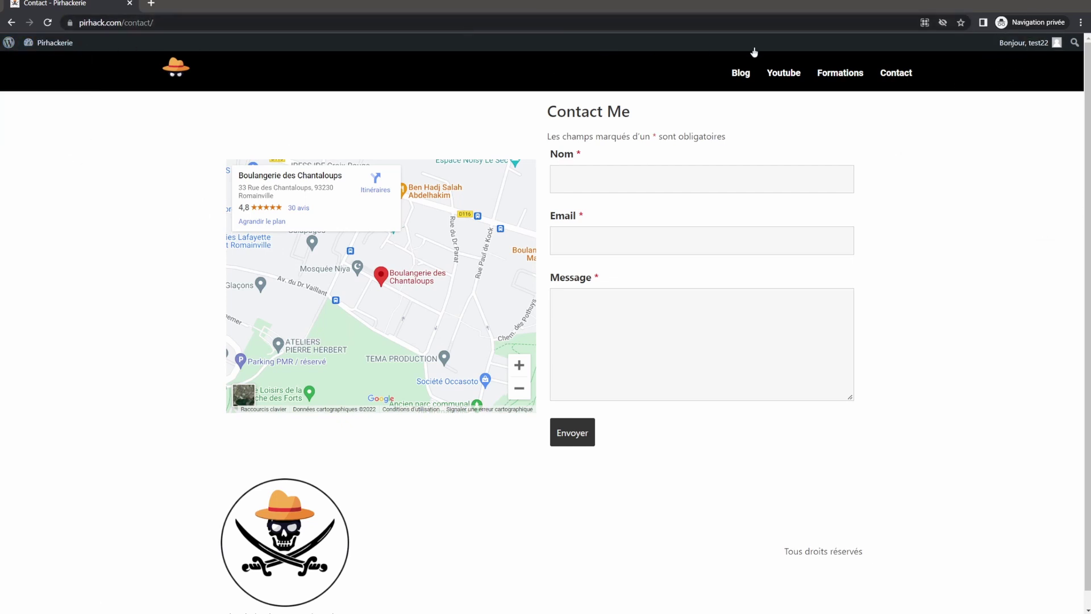
{"action": "mouse_move", "coordinate": [1017, 44]}
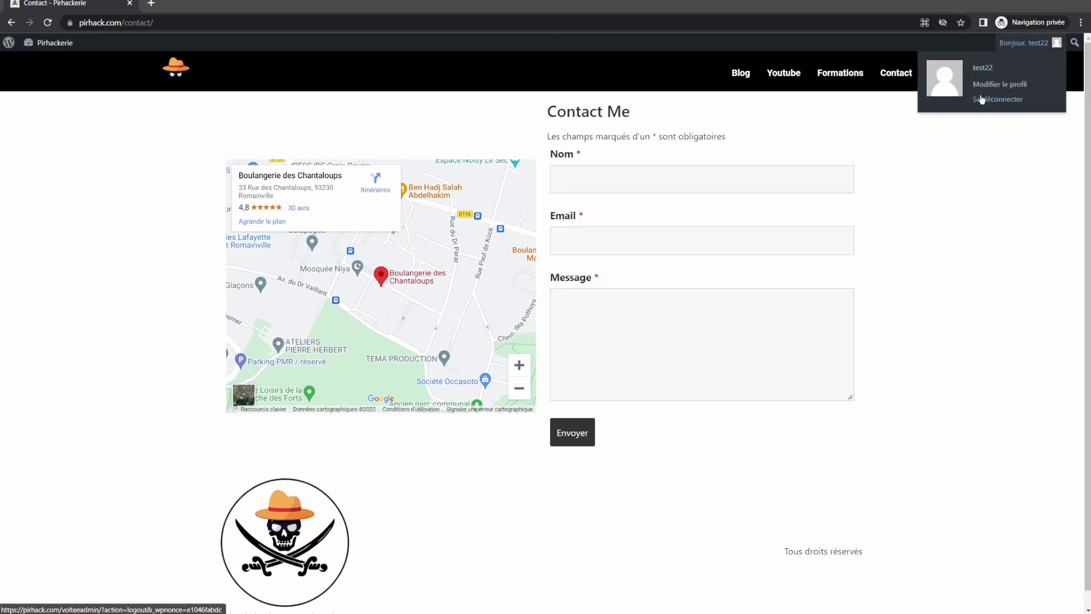
{"action": "mouse_move", "coordinate": [13, 50]}
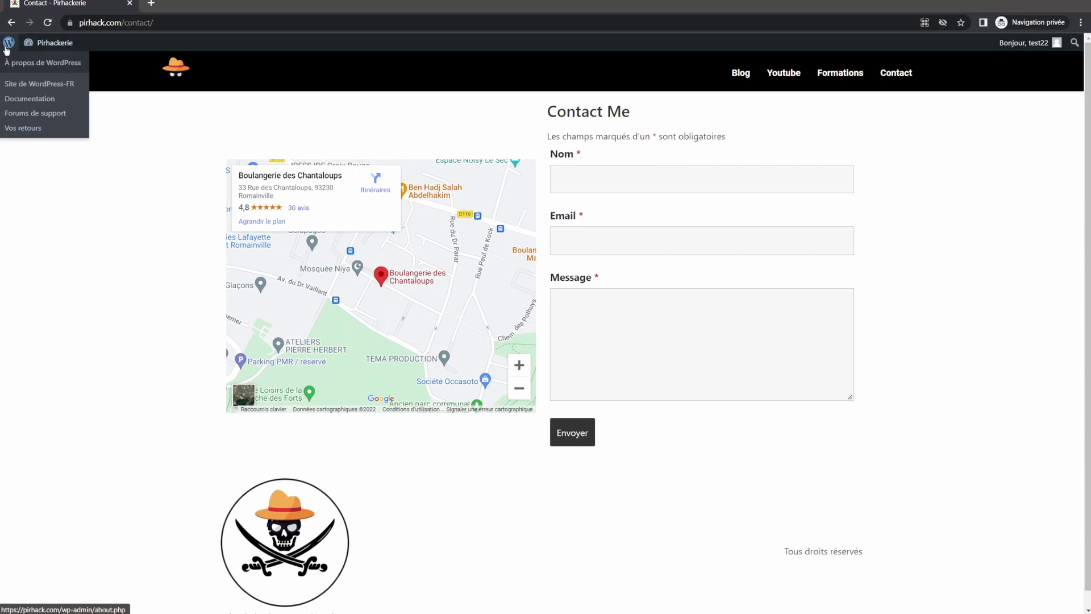
{"action": "mouse_move", "coordinate": [49, 48]}
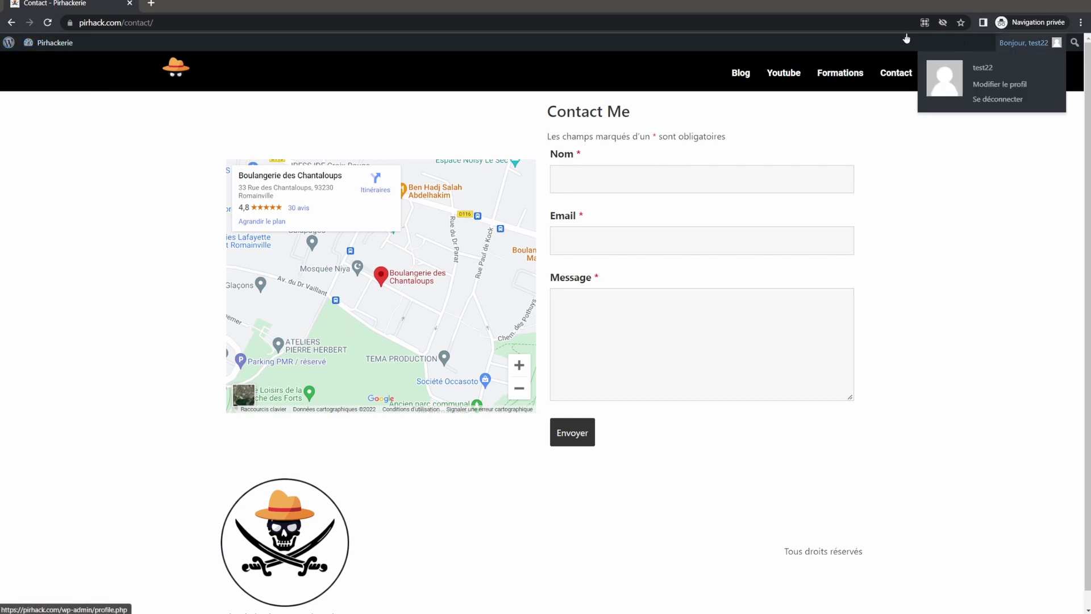
{"action": "left_click", "coordinate": [129, 3]}
{"action": "left_click", "coordinate": [87, 4]}
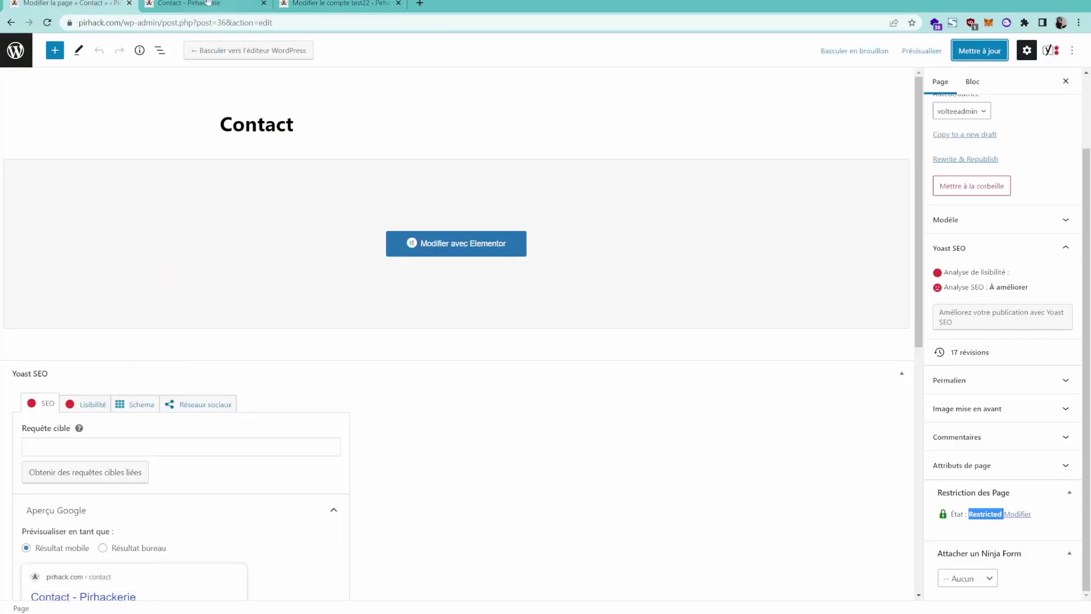
{"action": "left_click", "coordinate": [183, 5]}
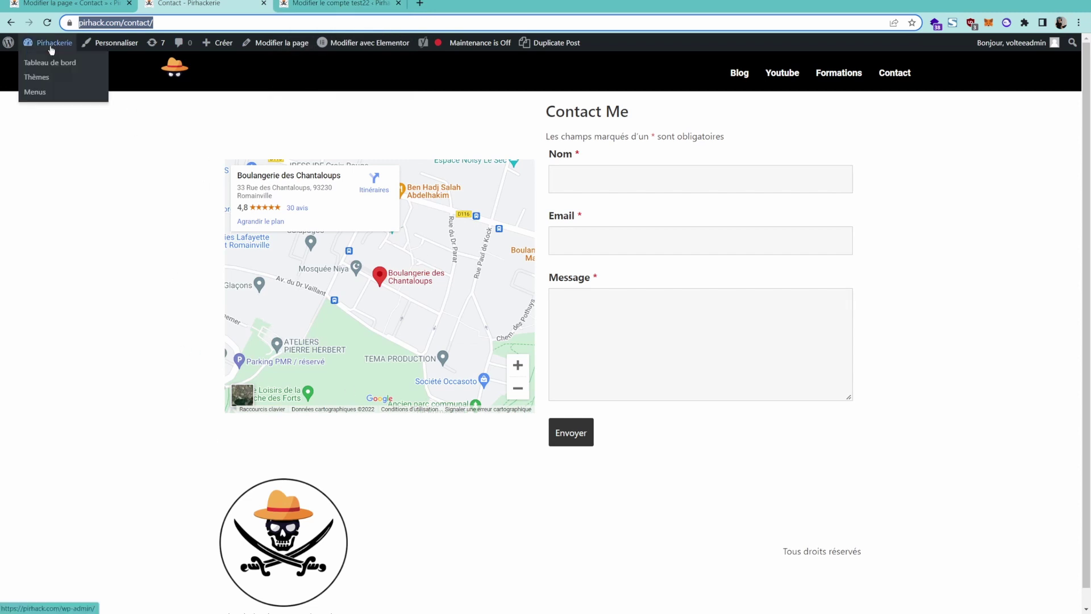
Go to the dashboard and open the WP-Members settings under Réglages.
{"action": "left_click", "coordinate": [57, 62]}
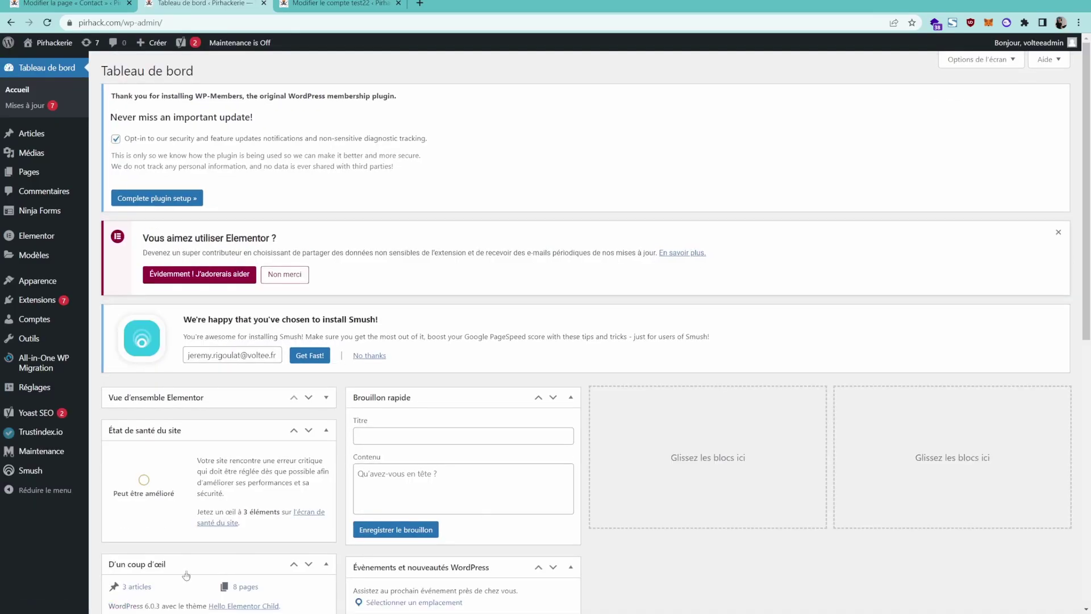
{"action": "mouse_move", "coordinate": [72, 378]}
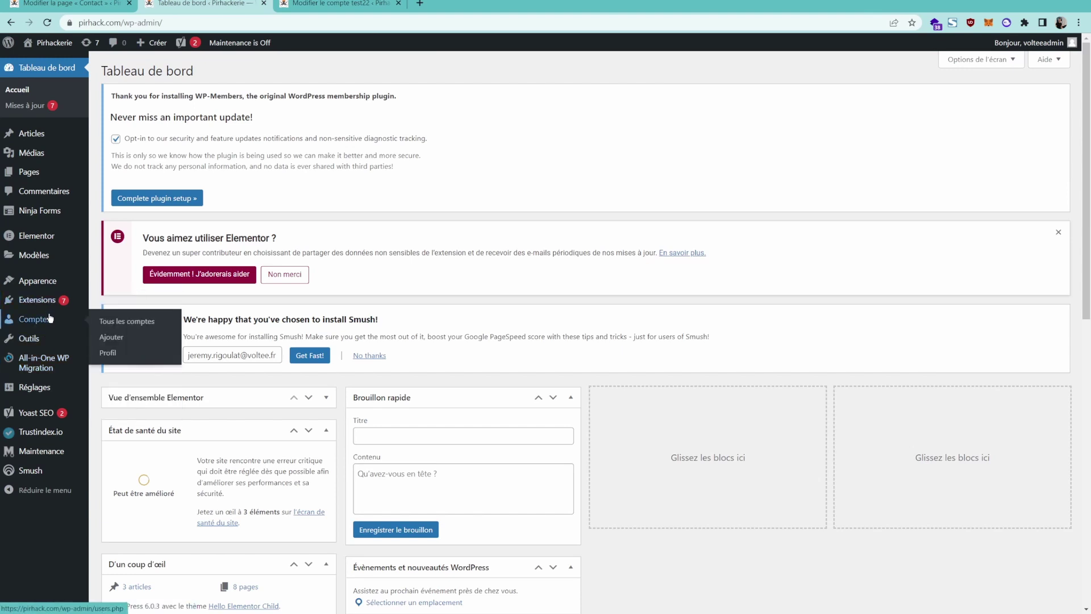
{"action": "mouse_move", "coordinate": [41, 282]}
{"action": "mouse_move", "coordinate": [41, 249]}
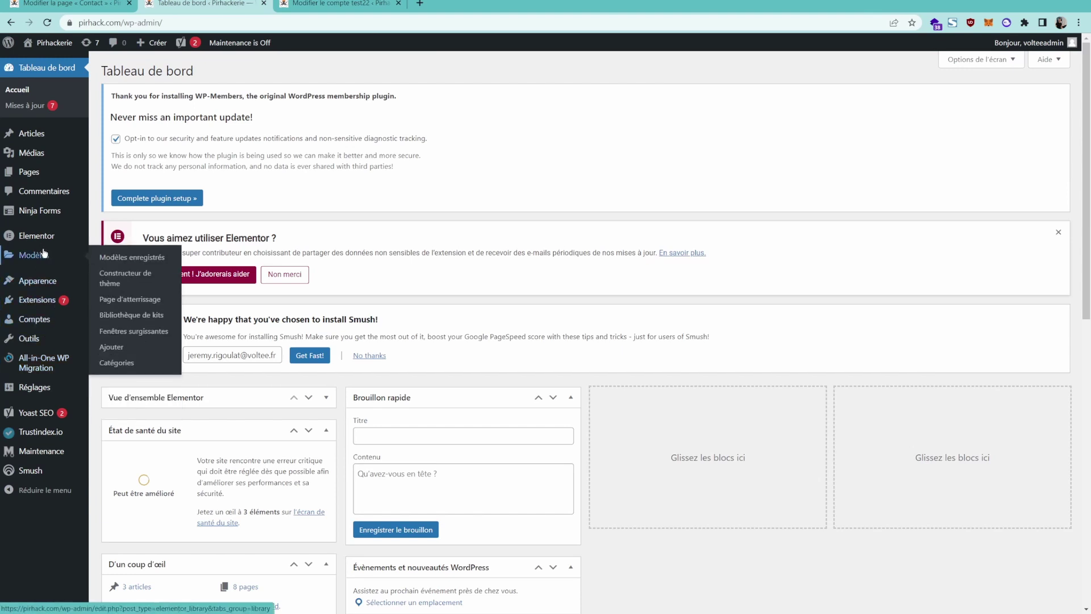
{"action": "mouse_move", "coordinate": [34, 387]}
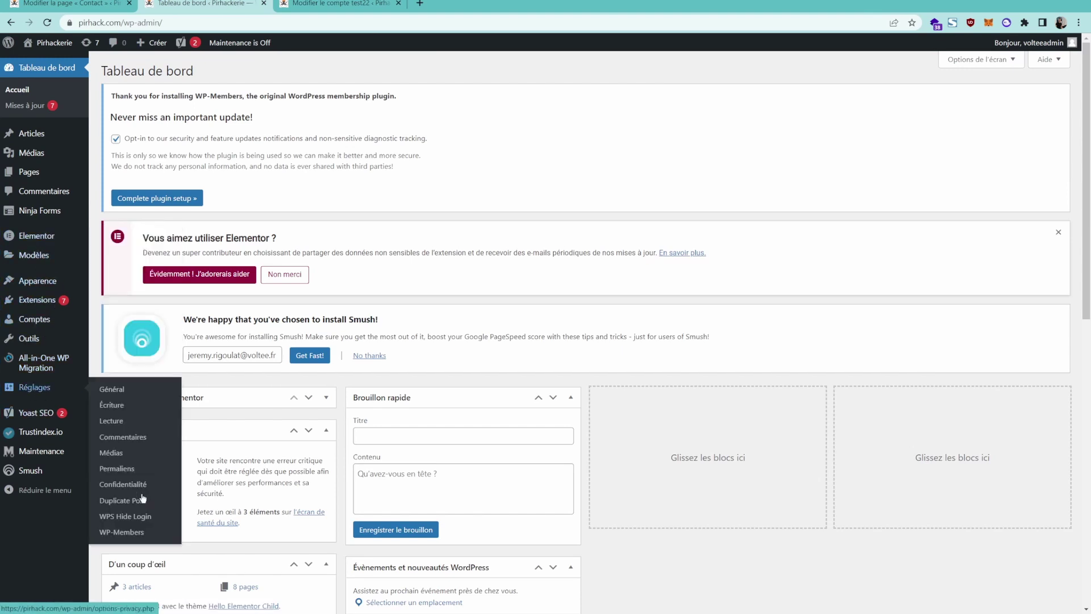
{"action": "left_click", "coordinate": [144, 532]}
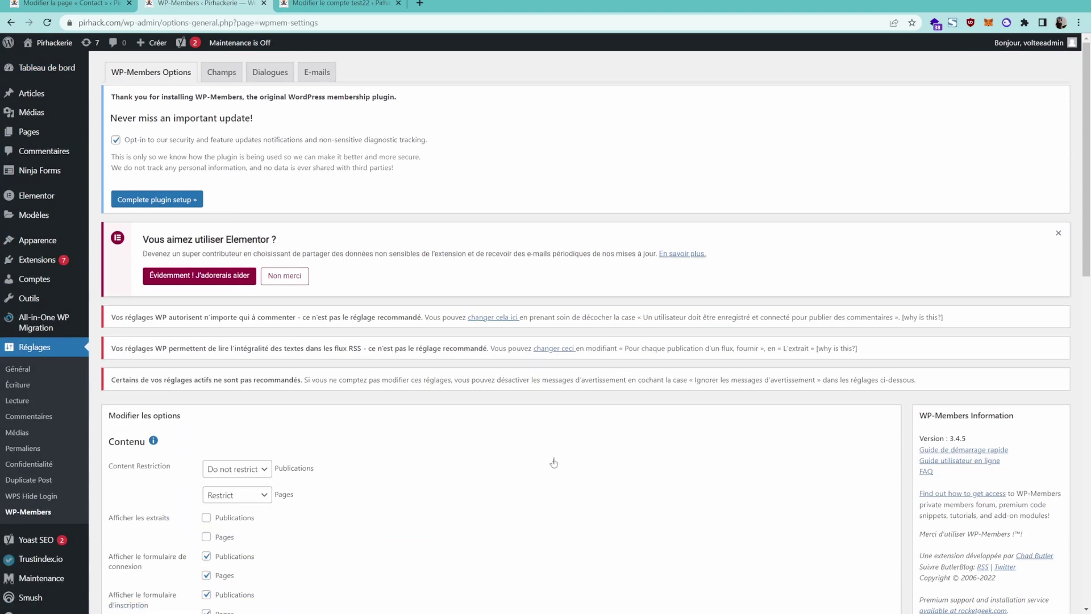
Review the still-unset login, registration and profile page choices, starting a new page in another tab.
{"action": "scroll", "coordinate": [554, 462], "scroll_direction": "down", "scroll_amount": 7}
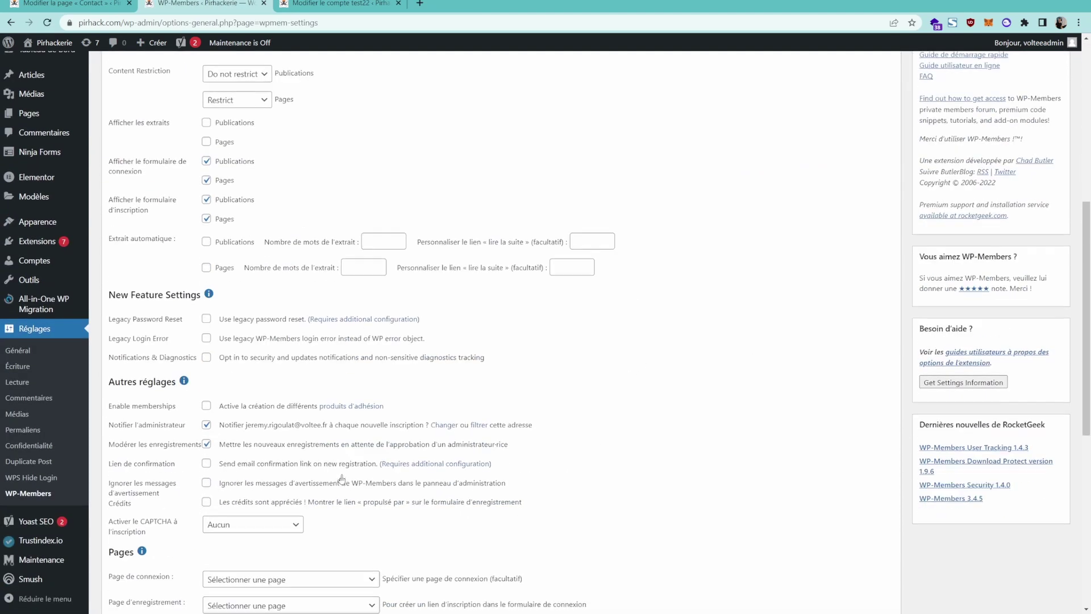
{"action": "scroll", "coordinate": [485, 285], "scroll_direction": "down", "scroll_amount": 5}
{"action": "scroll", "coordinate": [276, 353], "scroll_direction": "down", "scroll_amount": 2}
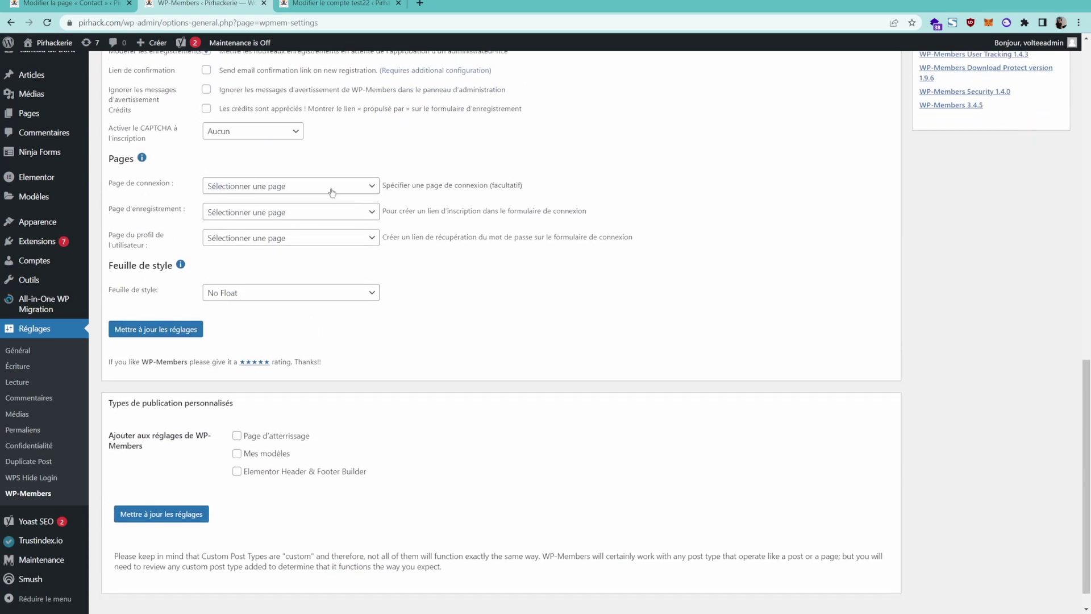
{"action": "middle_click", "coordinate": [112, 132]}
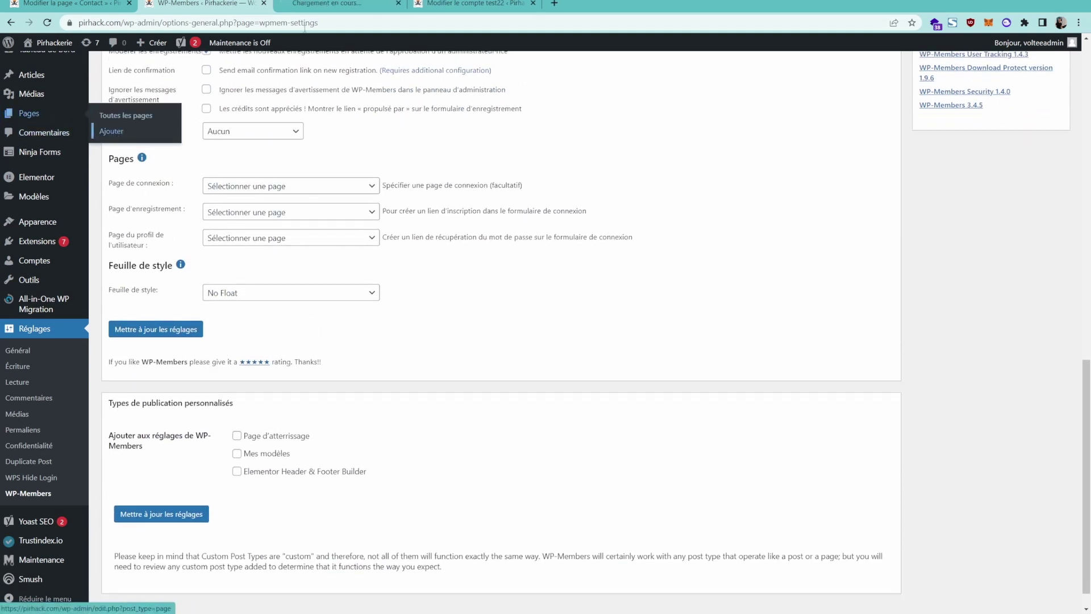
Publish a new page titled 'login'.
{"action": "left_click", "coordinate": [327, 4]}
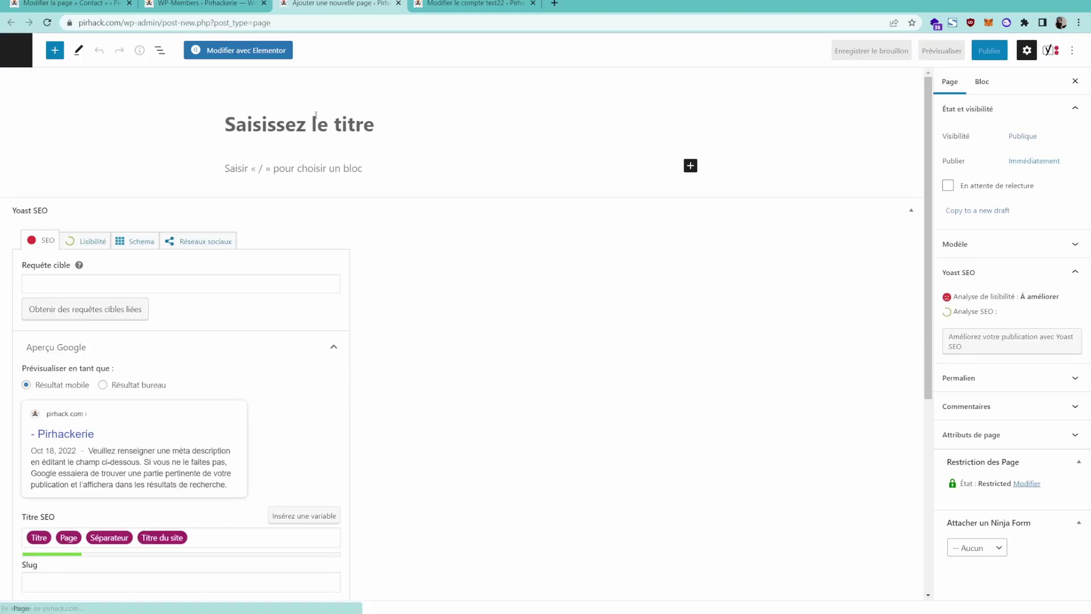
{"action": "type", "text": "login"}
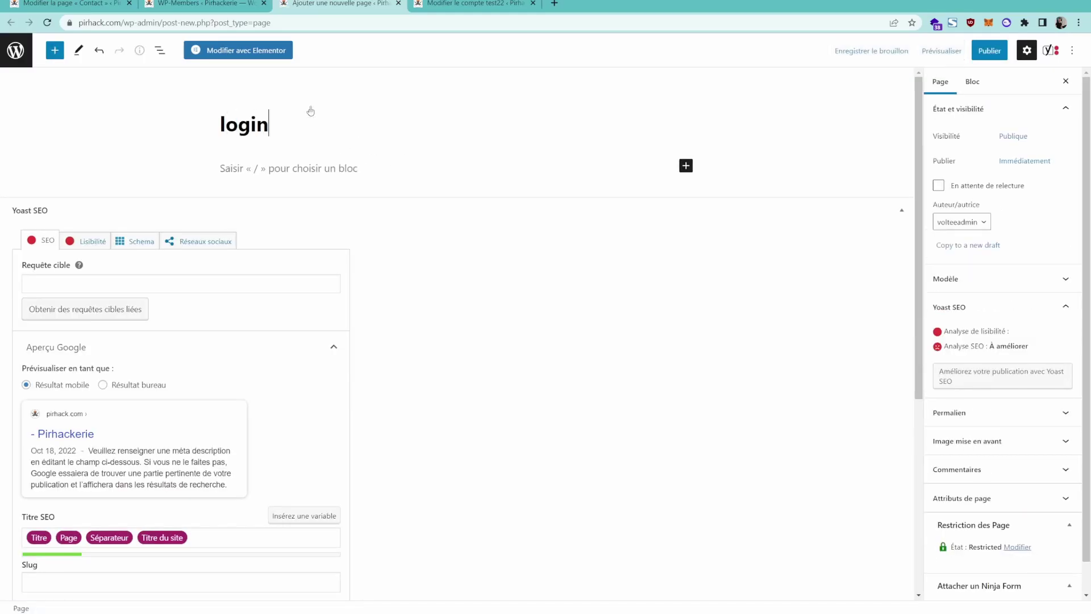
{"action": "left_click", "coordinate": [990, 51]}
{"action": "left_click", "coordinate": [978, 51]}
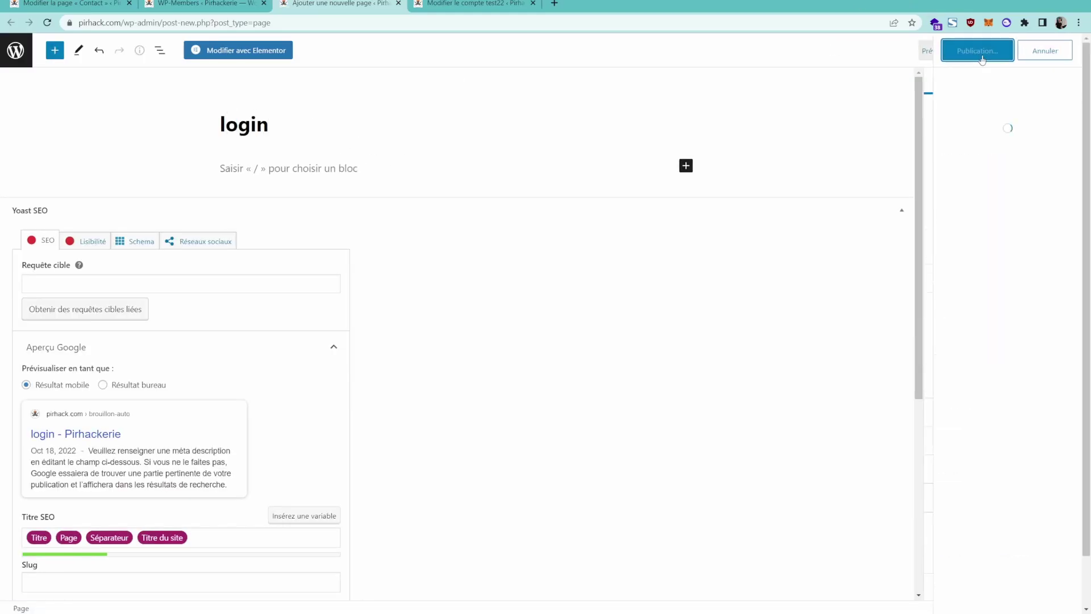
Choose 'login' as the WP-Members login page (Page de connexion) and save the settings.
{"action": "left_click", "coordinate": [165, 5]}
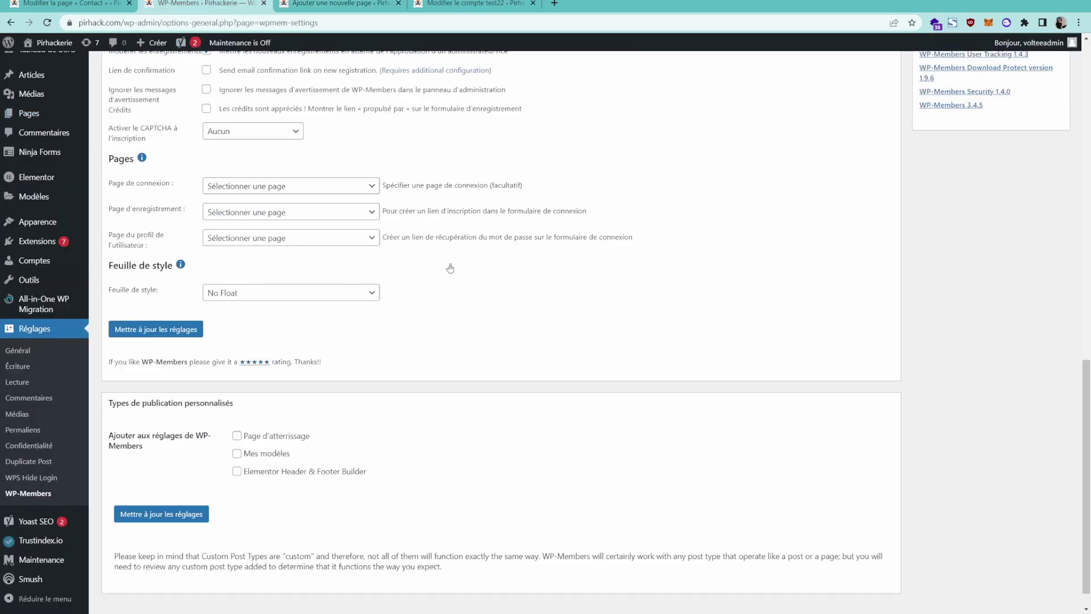
{"action": "left_click", "coordinate": [242, 189]}
{"action": "key", "text": "F5"}
{"action": "left_click", "coordinate": [266, 182]}
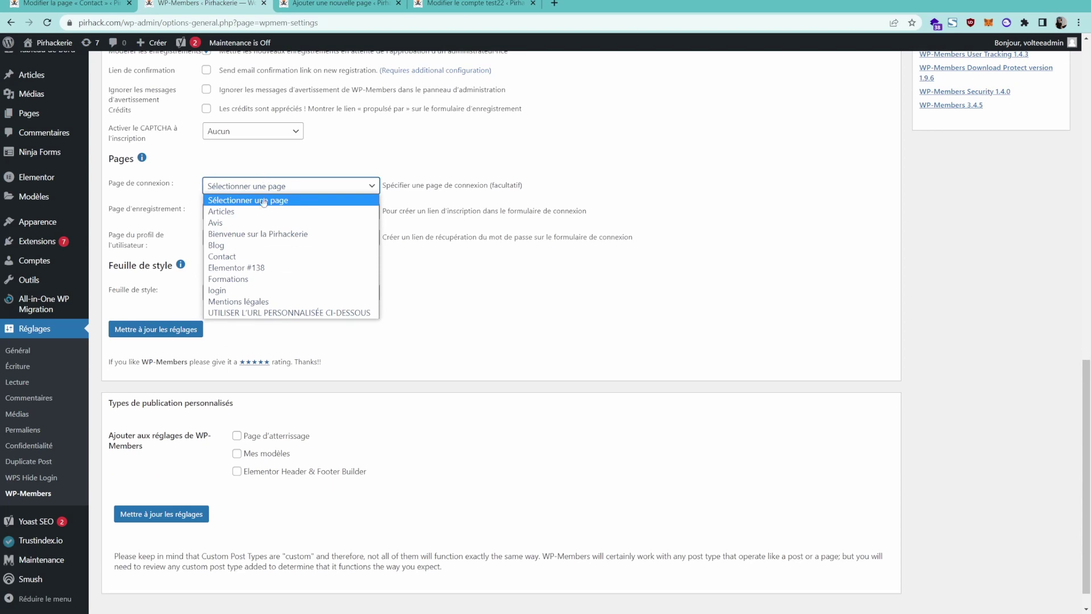
{"action": "left_click", "coordinate": [217, 290]}
{"action": "left_click", "coordinate": [175, 332]}
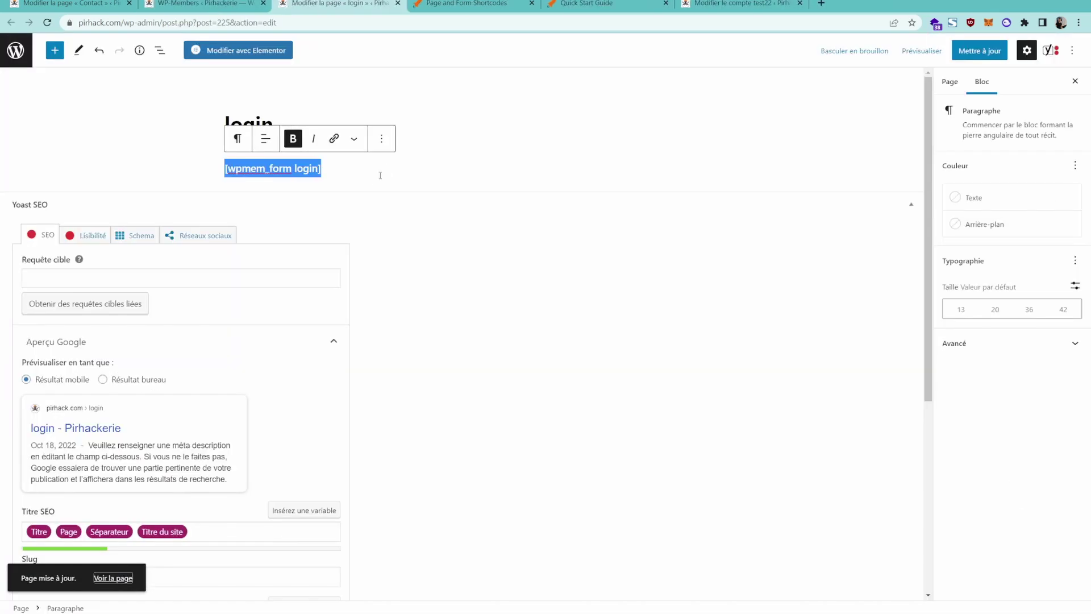
Replace the login page's paragraph content with the [wpmem_form login] shortcode.
{"action": "left_click", "coordinate": [327, 165]}
{"action": "key", "text": "ctrl+a"}
{"action": "key", "text": "ctrl+c"}
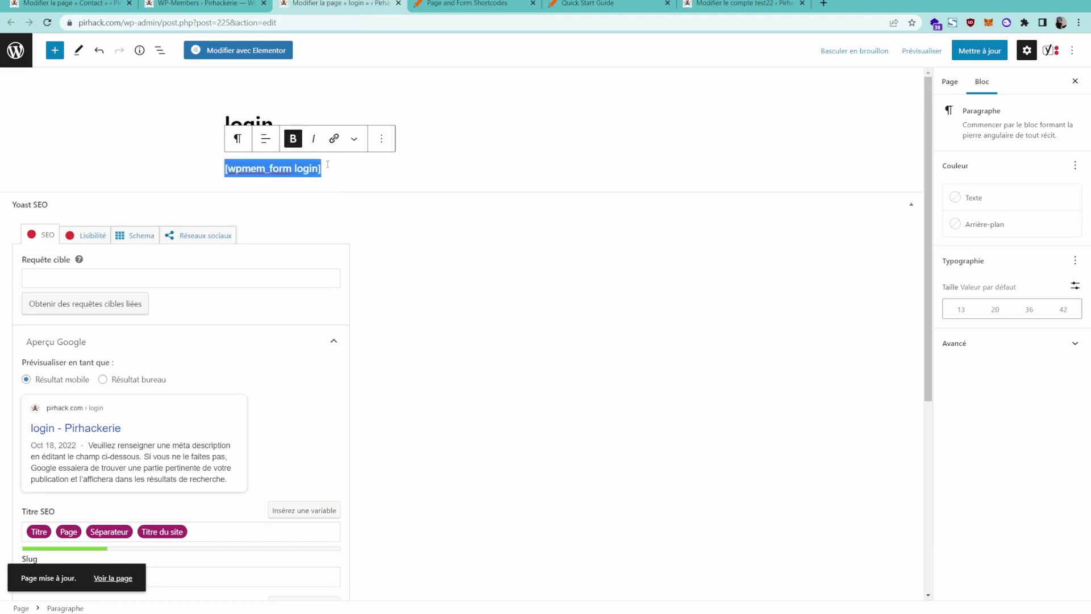
{"action": "key", "text": "BackSpace"}
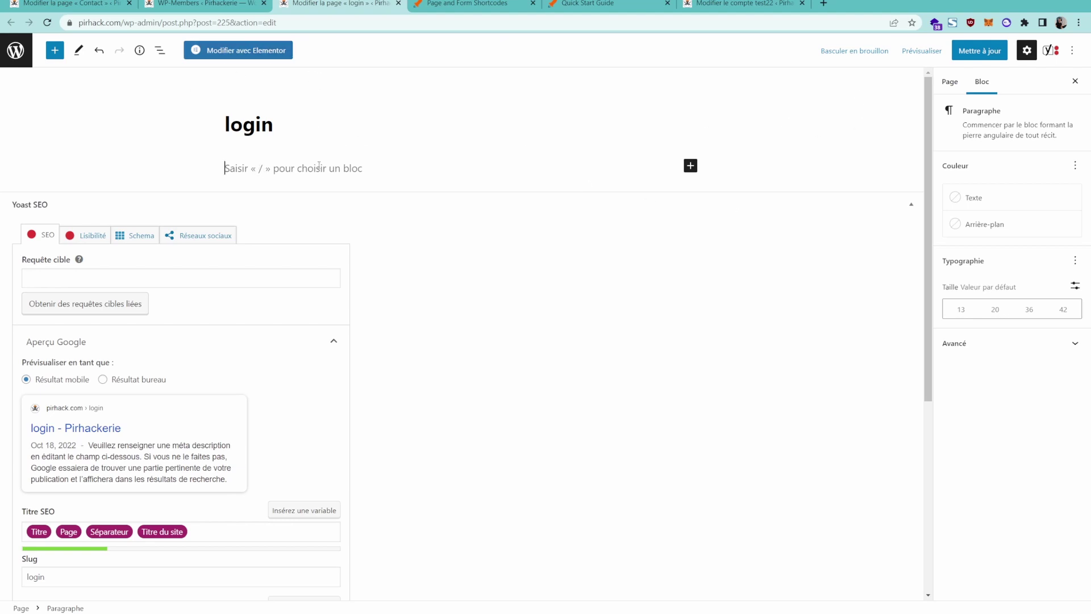
{"action": "key", "text": "ctrl+v"}
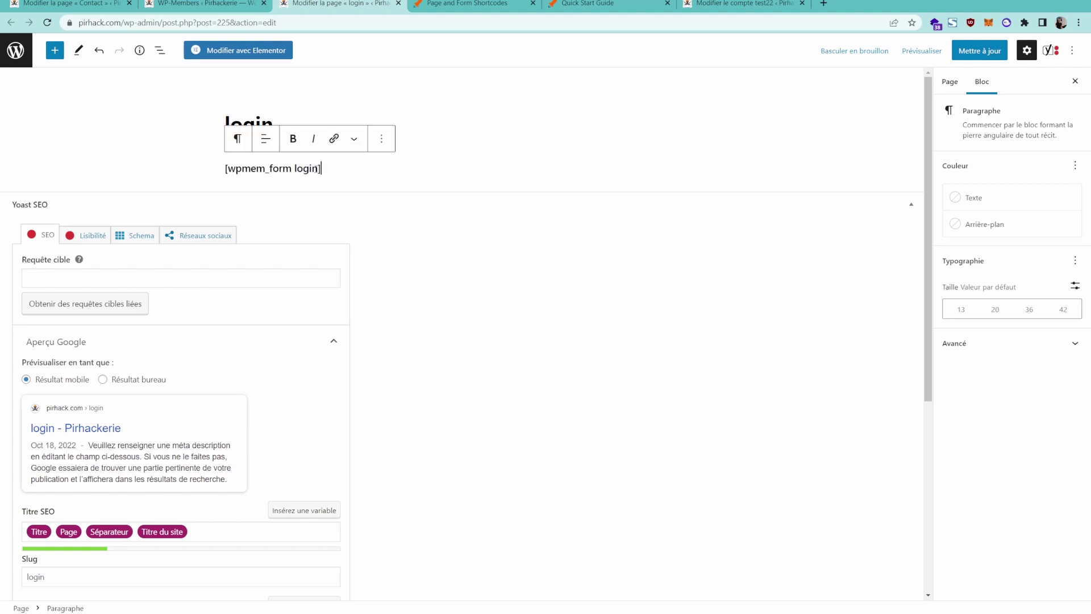
Check the shortcode text, update the login page and view it live.
{"action": "left_click_drag", "start_coordinate": [243, 170], "coordinate": [267, 168]}
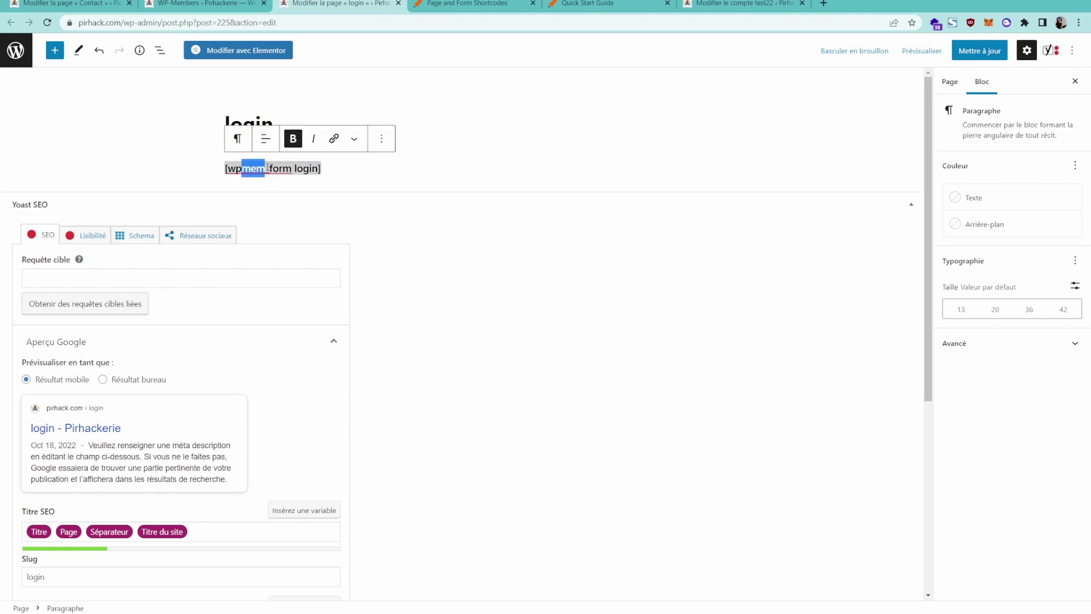
{"action": "left_click", "coordinate": [279, 182]}
{"action": "triple_click", "coordinate": [294, 168]}
{"action": "left_click", "coordinate": [318, 168]}
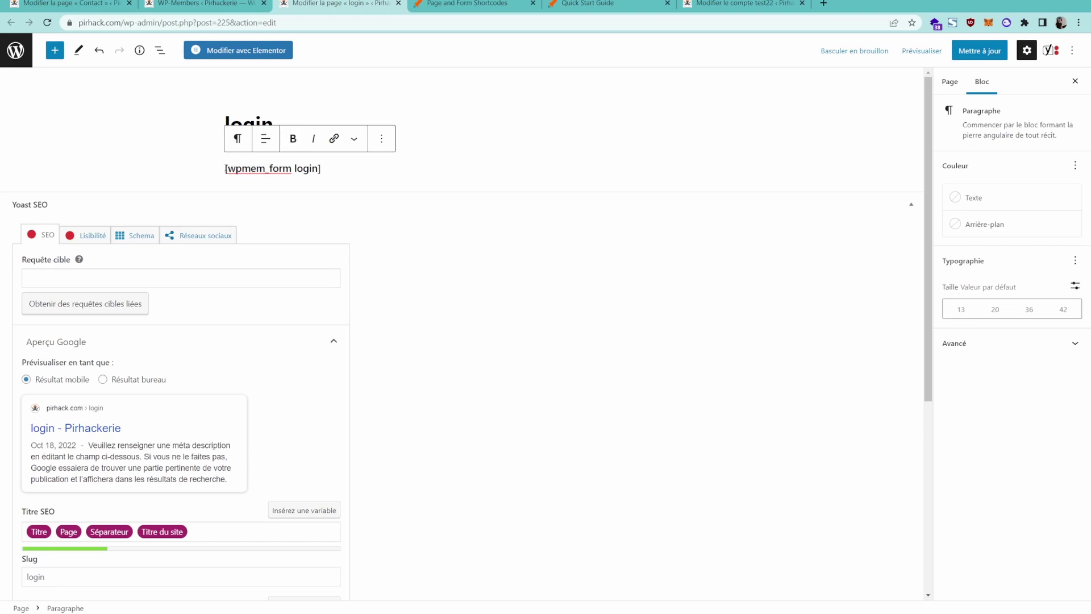
{"action": "left_click_drag", "start_coordinate": [225, 168], "coordinate": [336, 178]}
{"action": "left_click", "coordinate": [378, 178]}
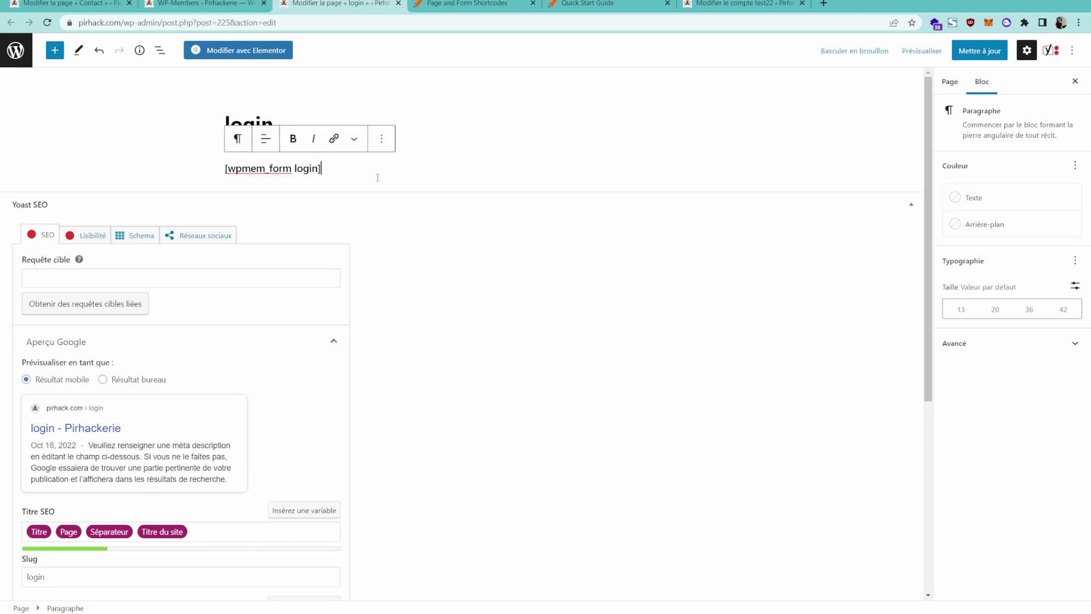
{"action": "left_click", "coordinate": [983, 50]}
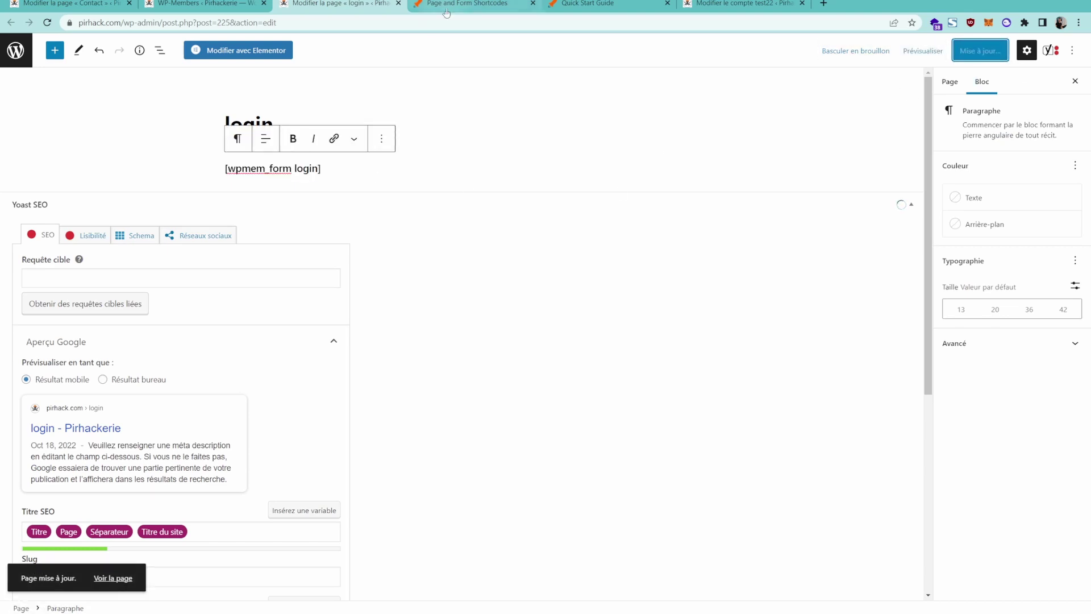
{"action": "left_click", "coordinate": [110, 579]}
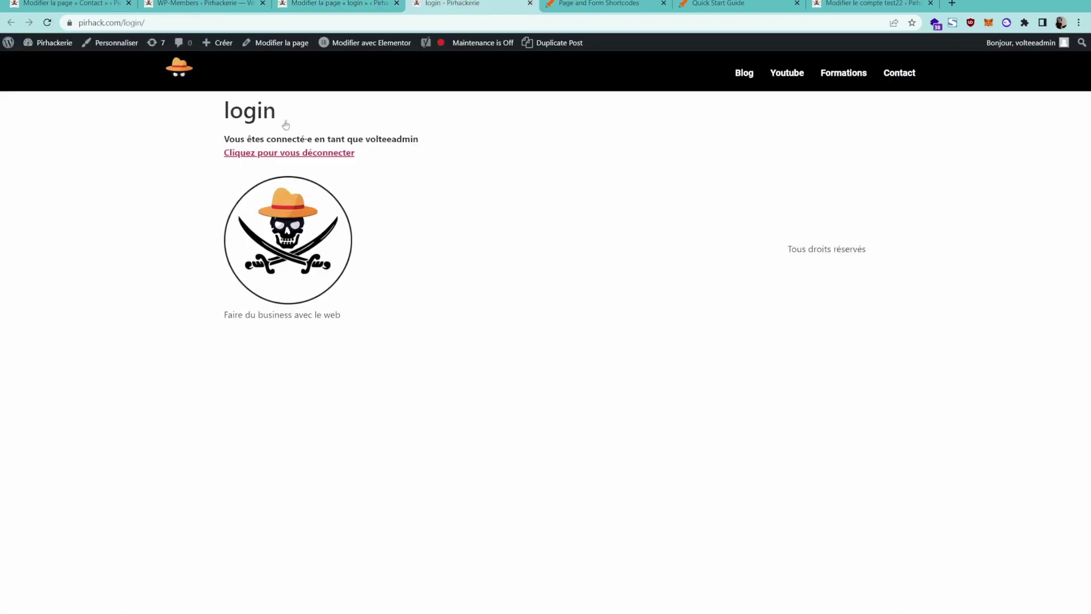
Copy the live login page address and load it in a new private window.
{"action": "left_click_drag", "start_coordinate": [223, 136], "coordinate": [413, 154]}
{"action": "left_click", "coordinate": [243, 22]}
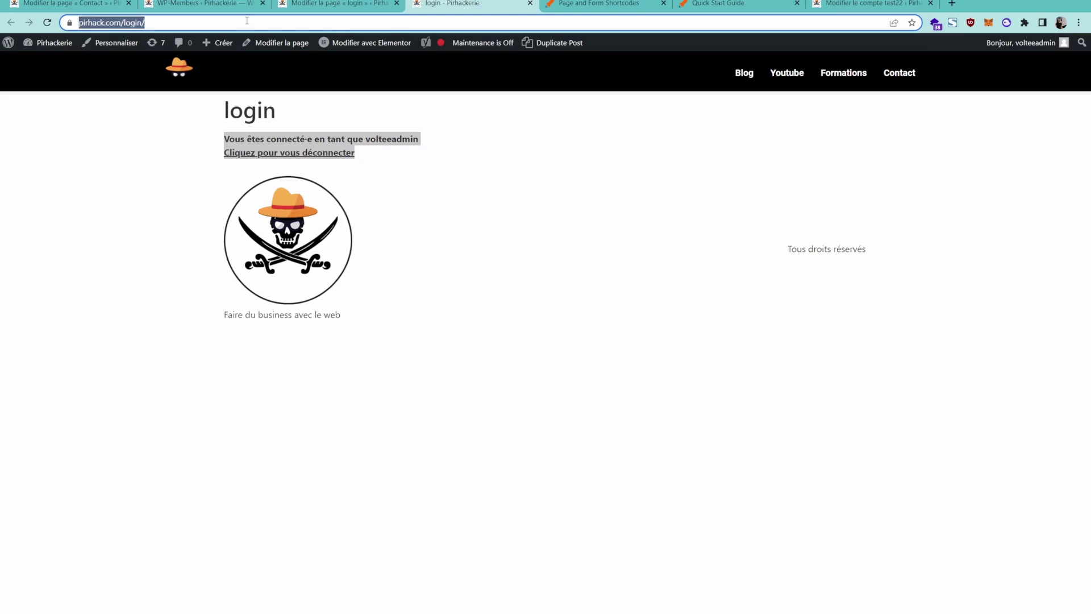
{"action": "key", "text": "ctrl+c"}
{"action": "key", "text": "ctrl+shift+n"}
{"action": "key", "text": "ctrl+v"}
{"action": "key", "text": "Return"}
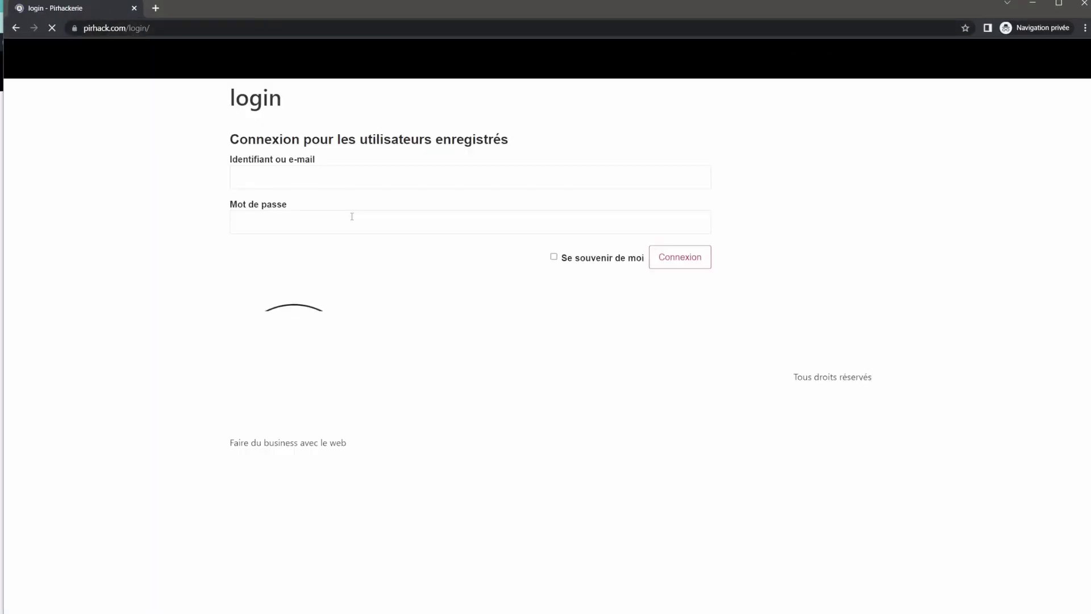
Confirm visitors see the login form, then close the private window and the live login tab.
{"action": "left_click_drag", "start_coordinate": [229, 138], "coordinate": [784, 220]}
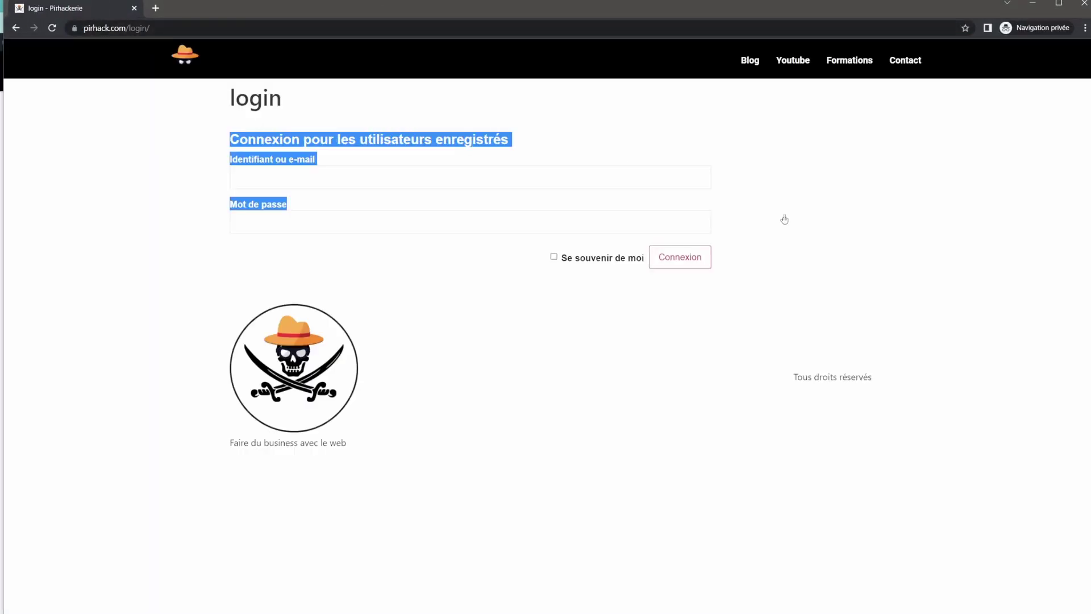
{"action": "left_click", "coordinate": [797, 229]}
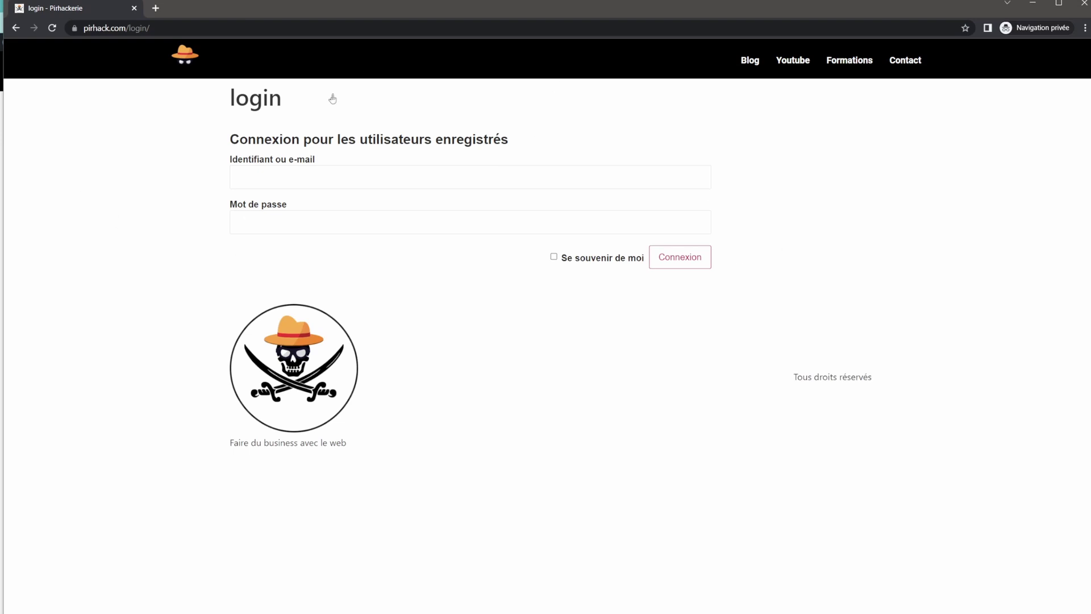
{"action": "left_click", "coordinate": [135, 8]}
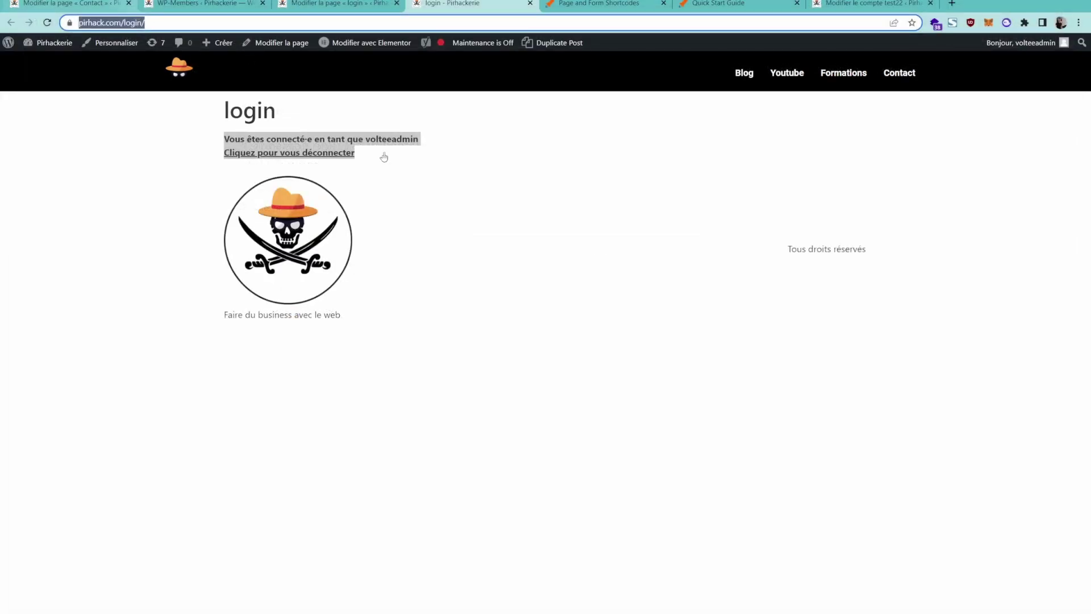
{"action": "left_click", "coordinate": [531, 3]}
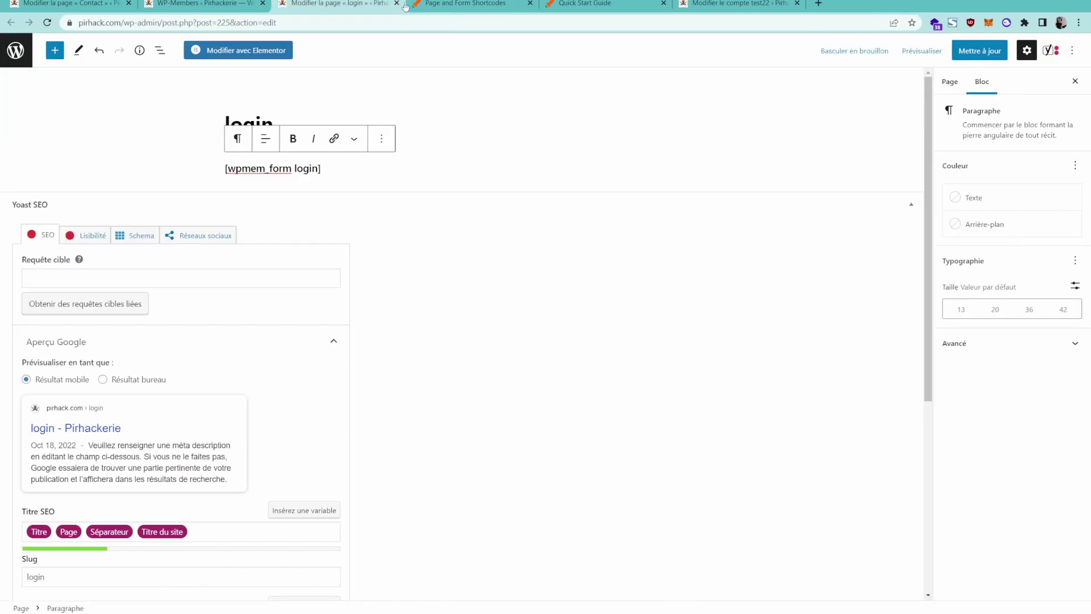
Copy the [wpmem_form register] shortcode from the RocketGeek documentation.
{"action": "left_click", "coordinate": [455, 4]}
{"action": "left_click", "coordinate": [510, 497]}
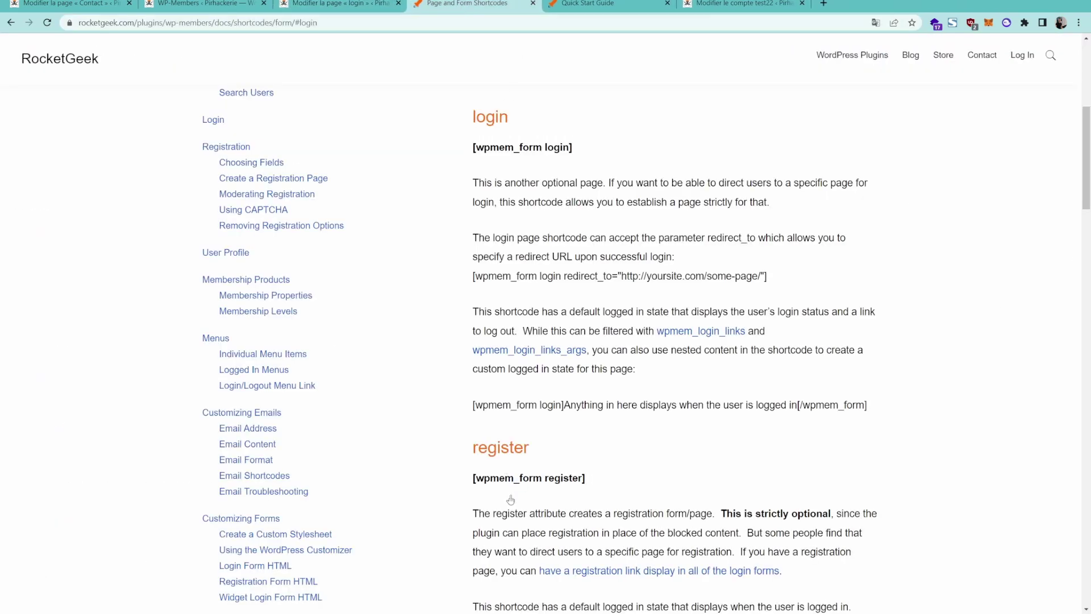
{"action": "triple_click", "coordinate": [517, 483]}
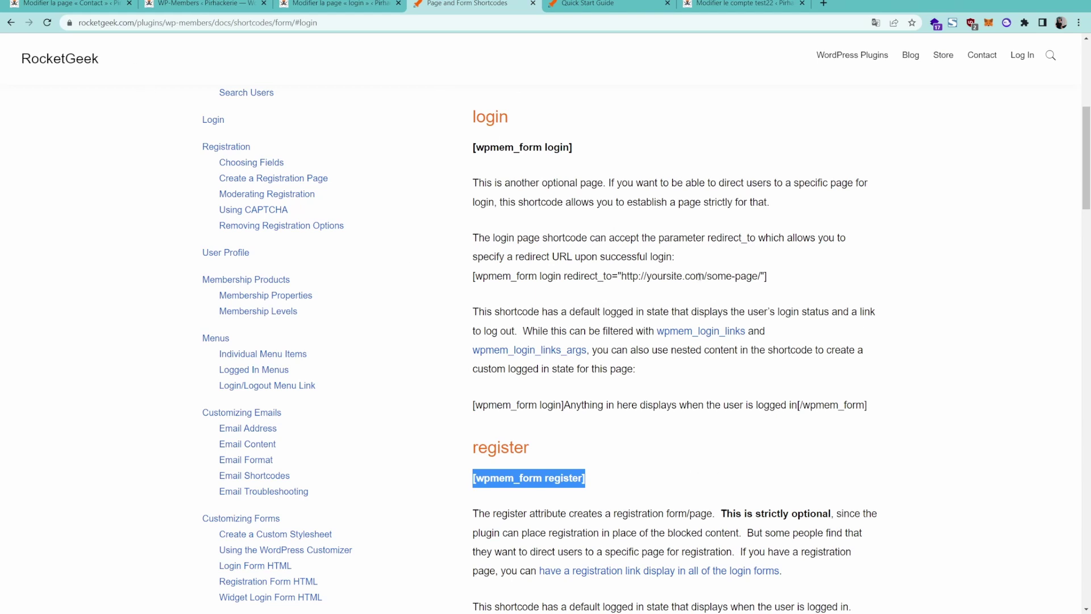
Paste [wpmem_form register] in a new paragraph under the login shortcode and save with Ctrl+S.
{"action": "left_click", "coordinate": [336, 5]}
{"action": "key", "text": "Return"}
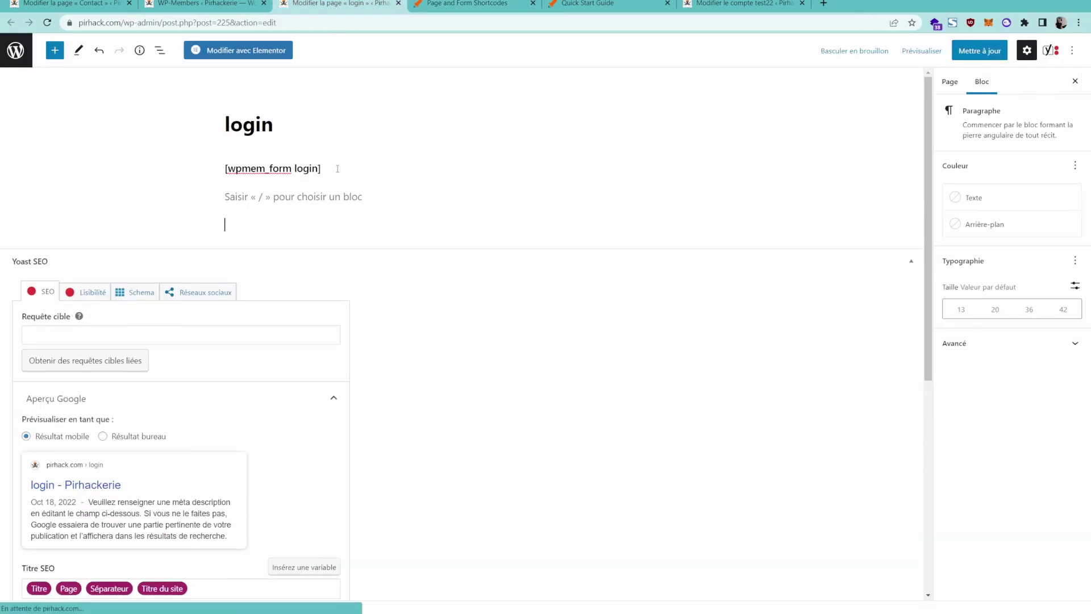
{"action": "key", "text": "ctrl+v"}
{"action": "left_click", "coordinate": [280, 226]}
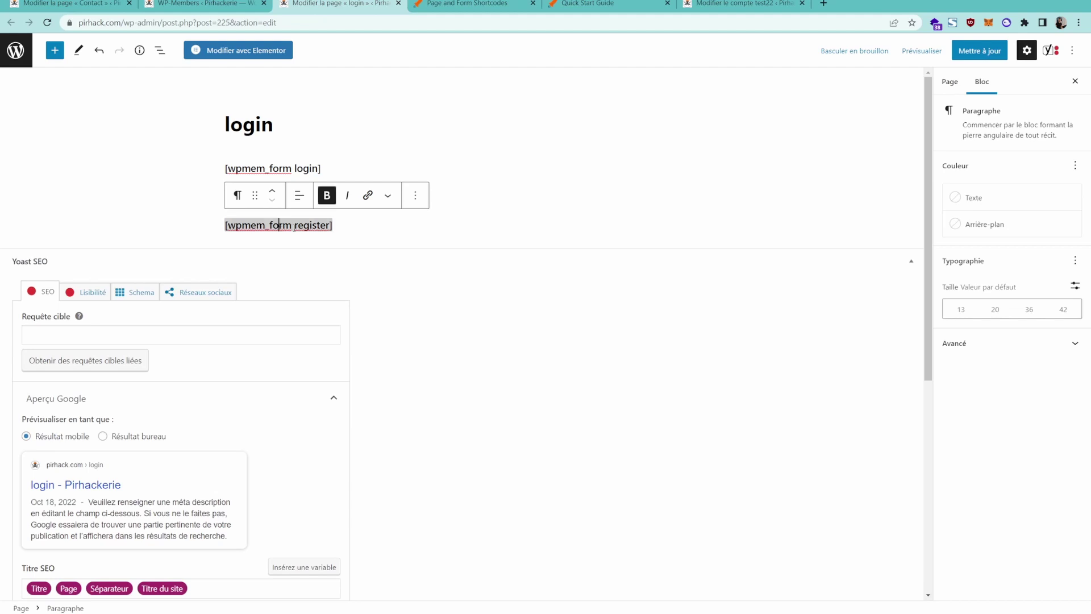
{"action": "key", "text": "ctrl+s"}
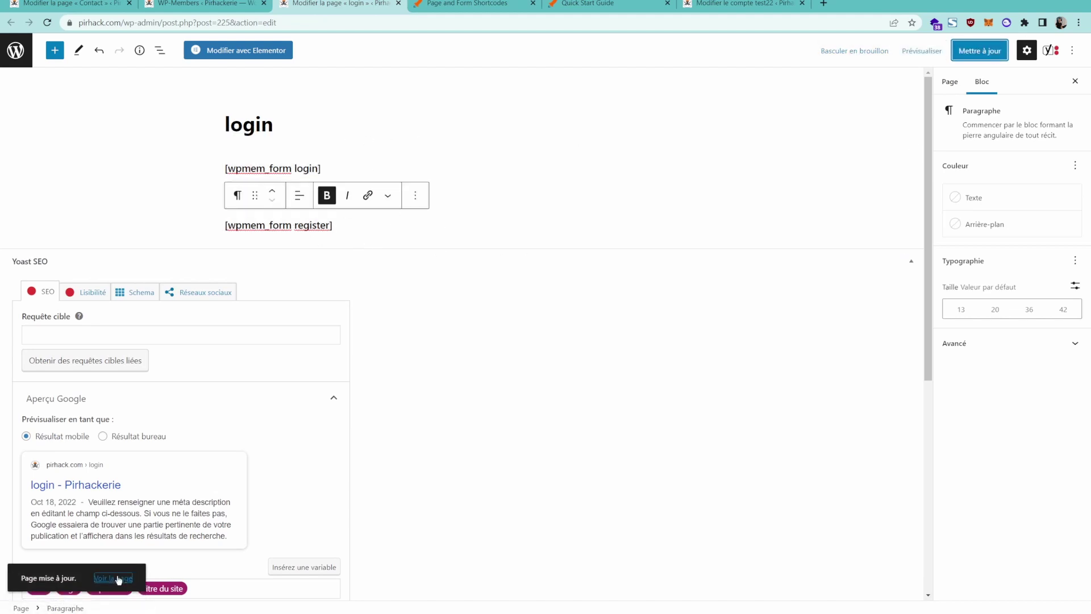
{"action": "left_click", "coordinate": [113, 578], "text": "ctrl"}
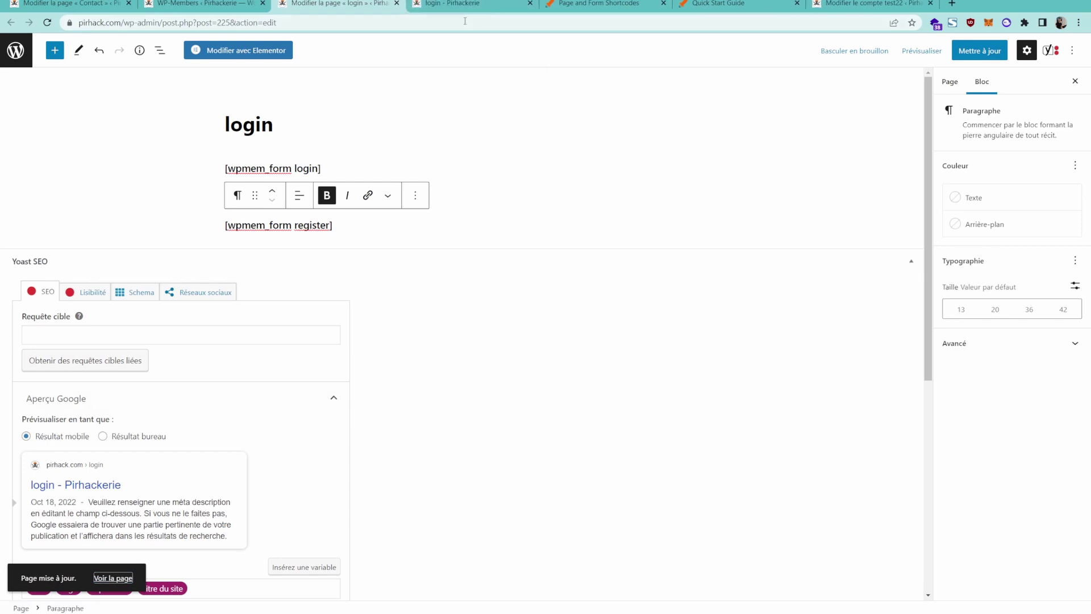
Load the live login page's address in a new private window as a visitor.
{"action": "left_click", "coordinate": [451, 12]}
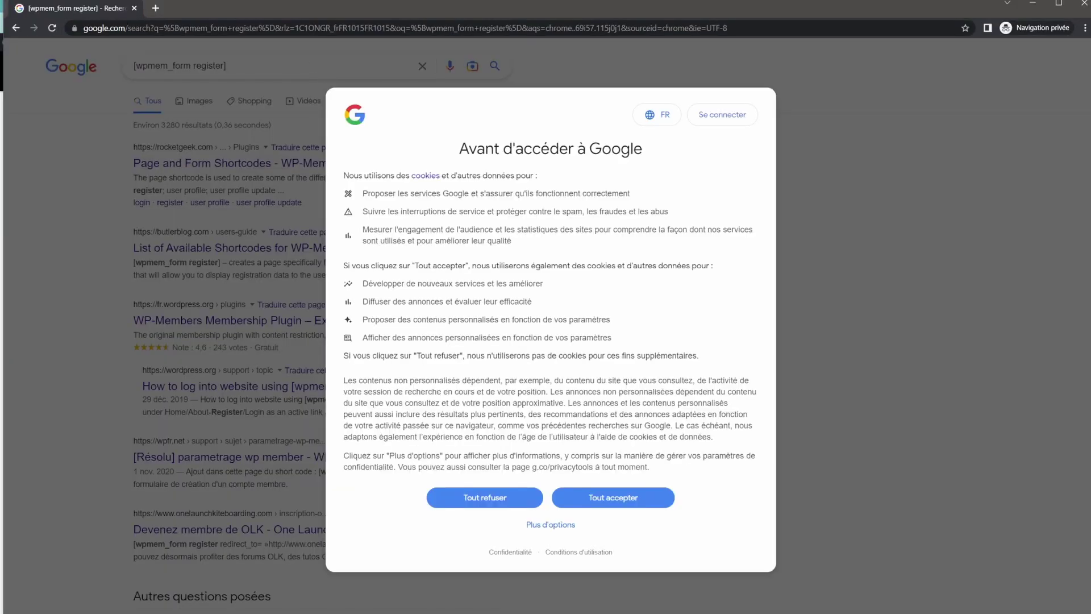
{"action": "left_click", "coordinate": [135, 8]}
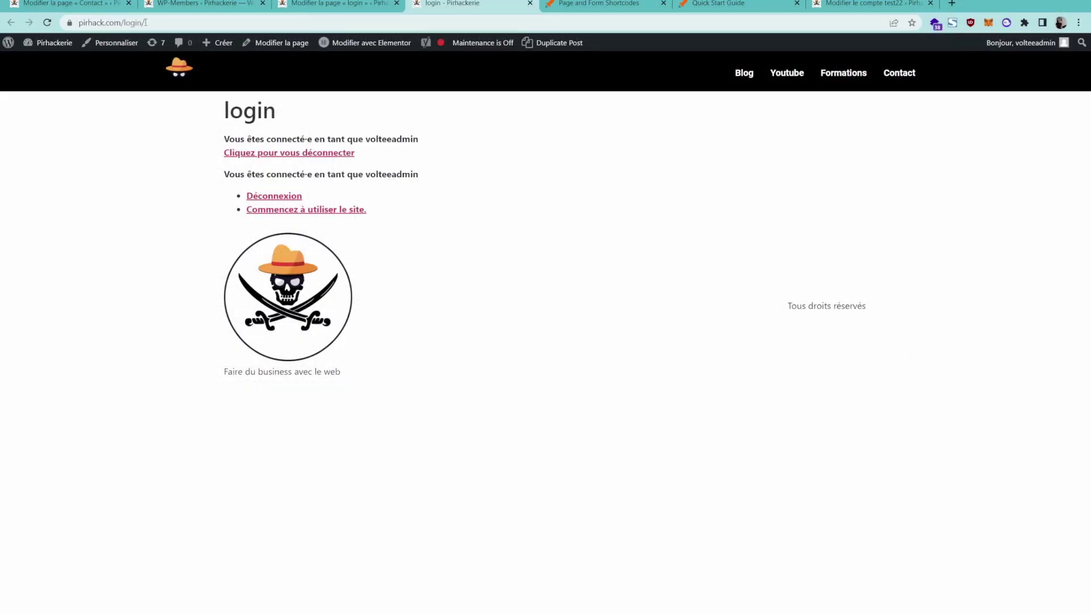
{"action": "left_click", "coordinate": [145, 22]}
{"action": "key", "text": "ctrl+shift+n"}
{"action": "key", "text": "ctrl+v"}
{"action": "key", "text": "Return"}
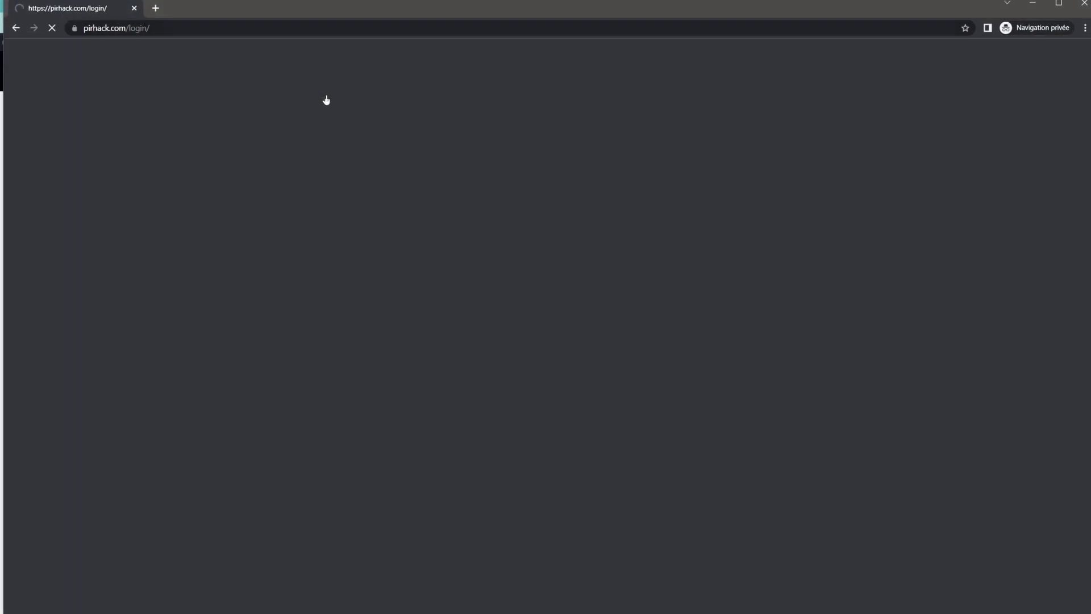
Review the login and new-user registration forms, then close the private window.
{"action": "left_click_drag", "start_coordinate": [215, 317], "coordinate": [331, 333]}
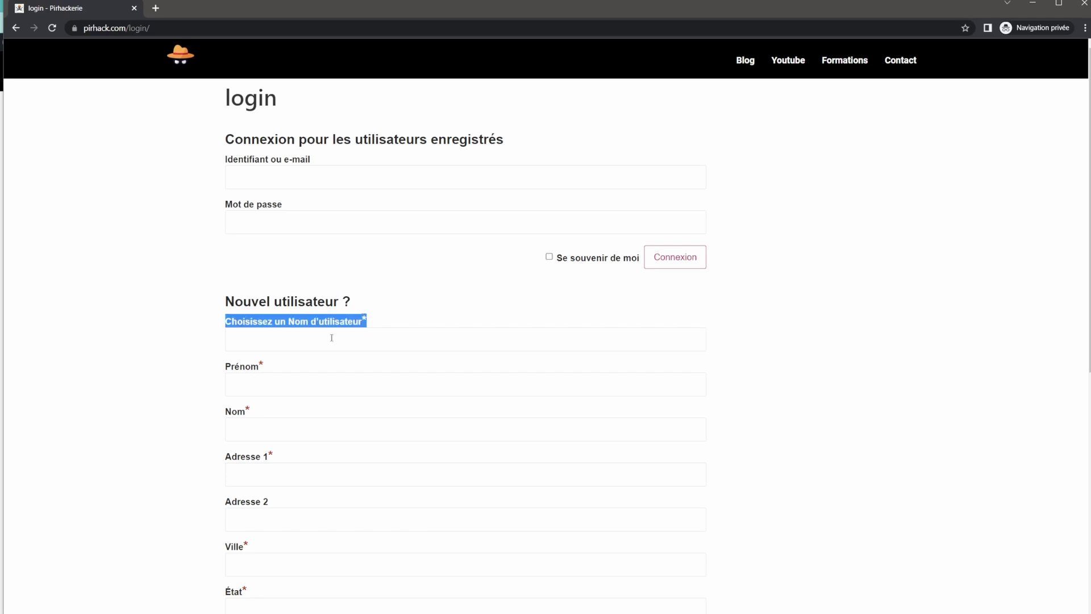
{"action": "left_click", "coordinate": [692, 371]}
{"action": "scroll", "coordinate": [444, 362], "scroll_direction": "down", "scroll_amount": 6}
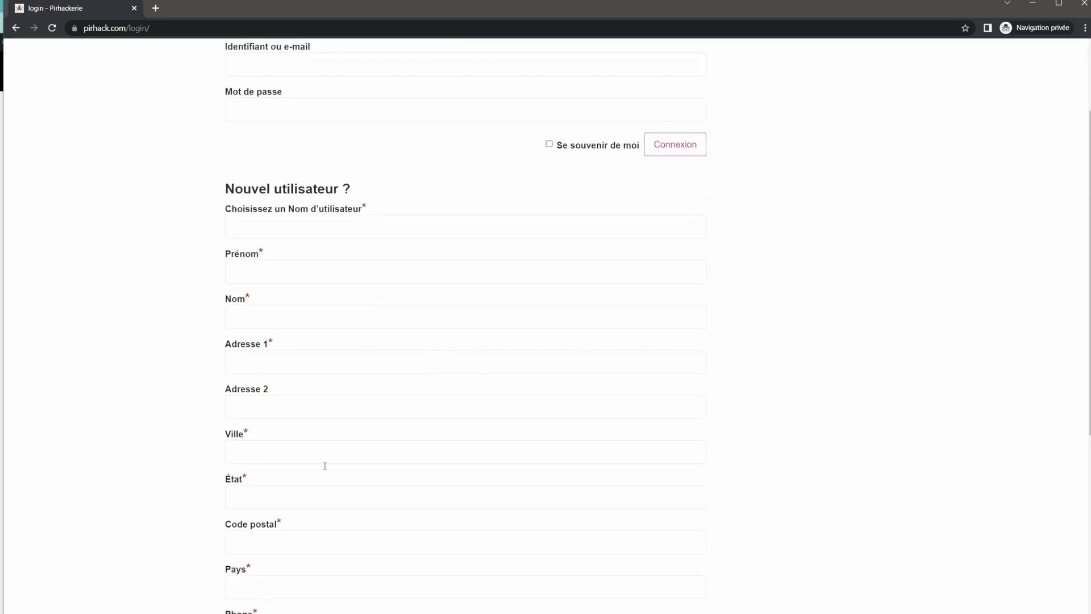
{"action": "scroll", "coordinate": [381, 224], "scroll_direction": "up", "scroll_amount": 5}
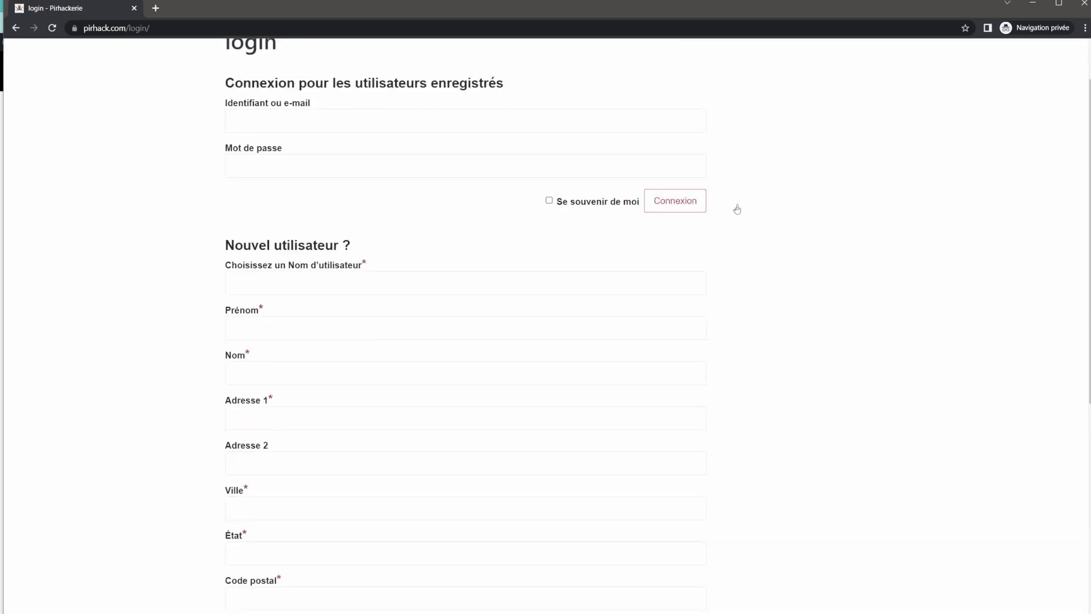
{"action": "left_click", "coordinate": [135, 8]}
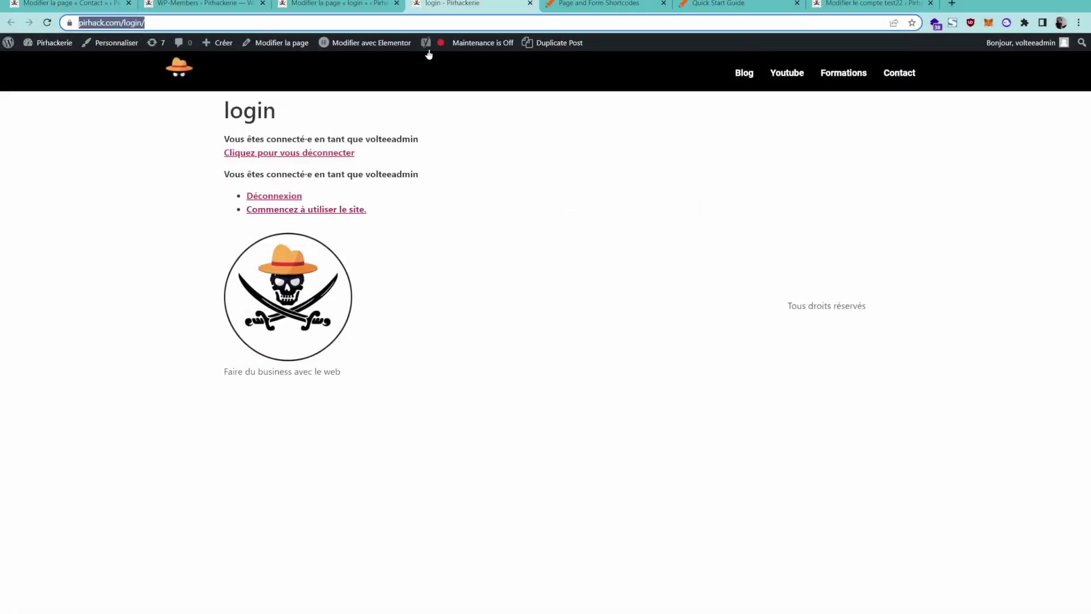